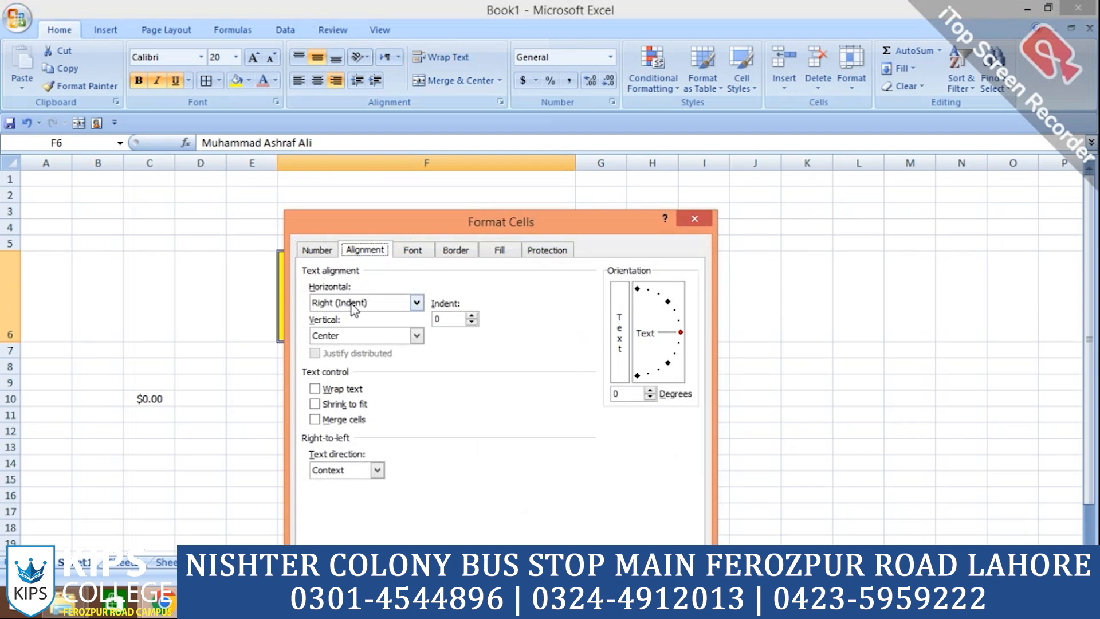
click(350, 338)
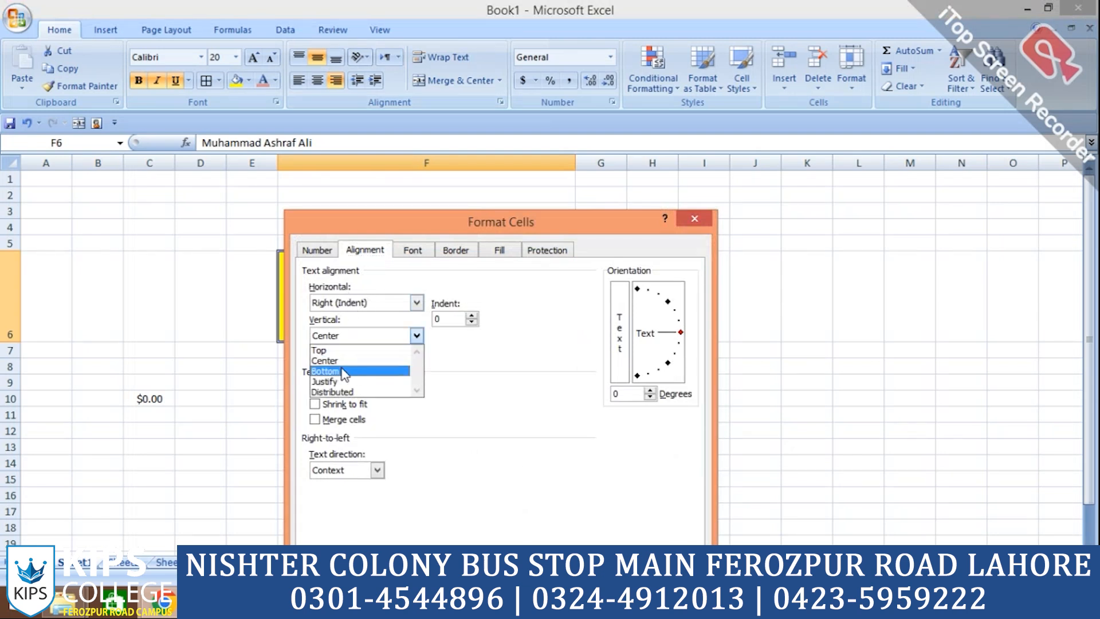
click(415, 303)
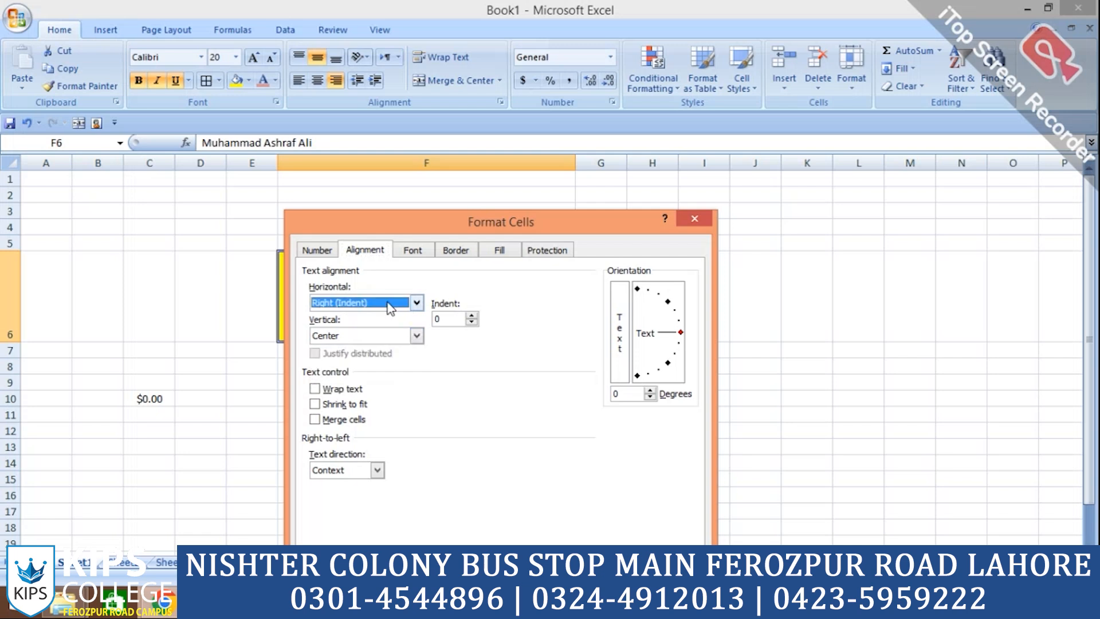
click(415, 303)
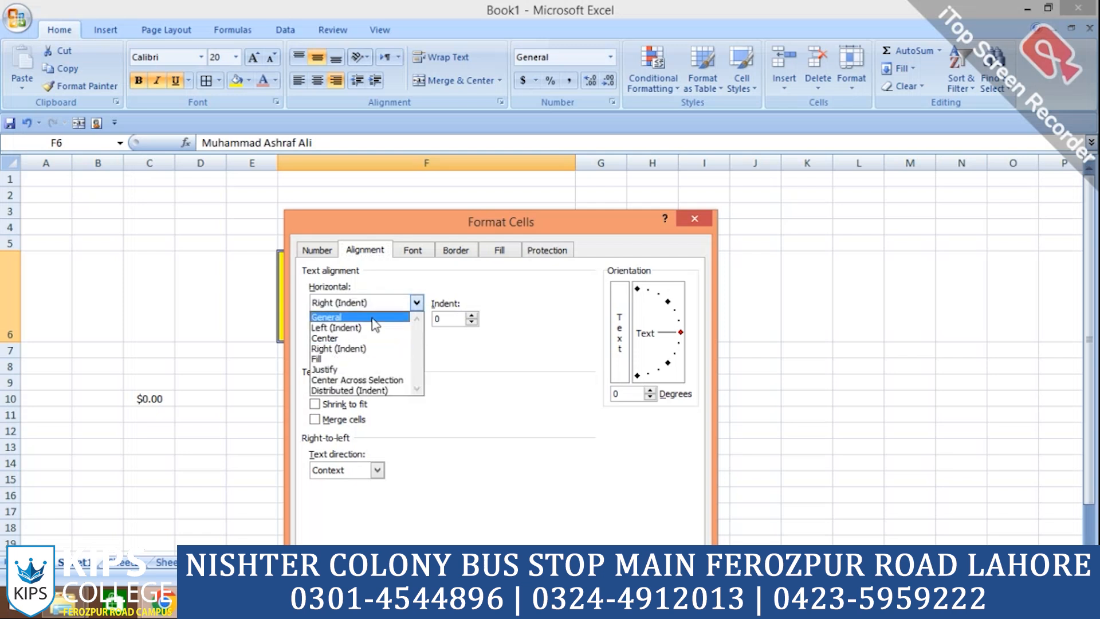
click(341, 369)
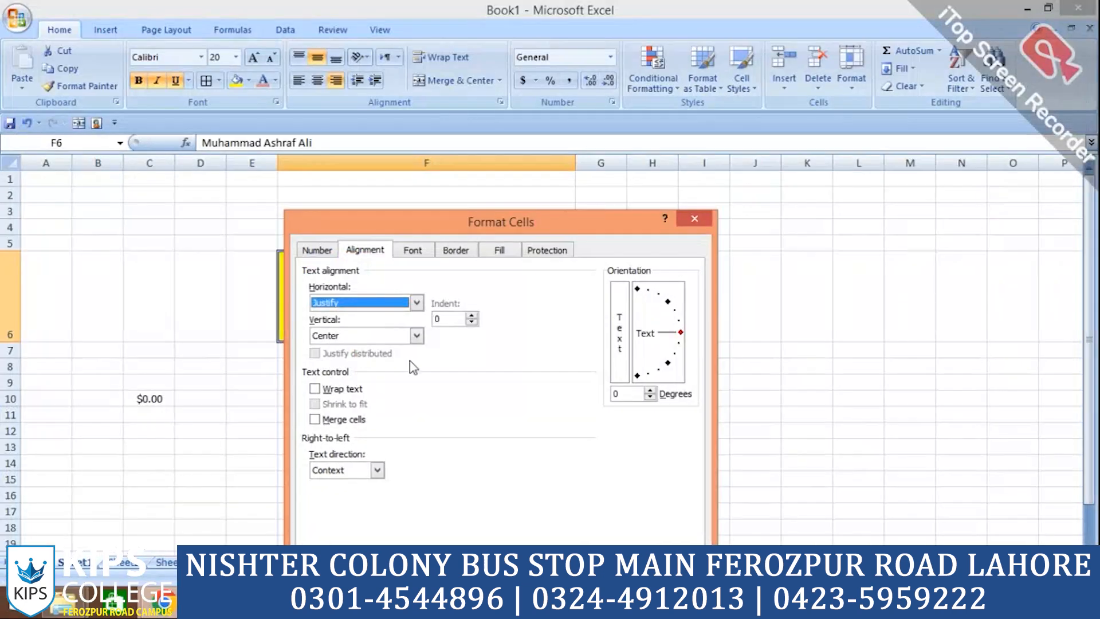
click(701, 219)
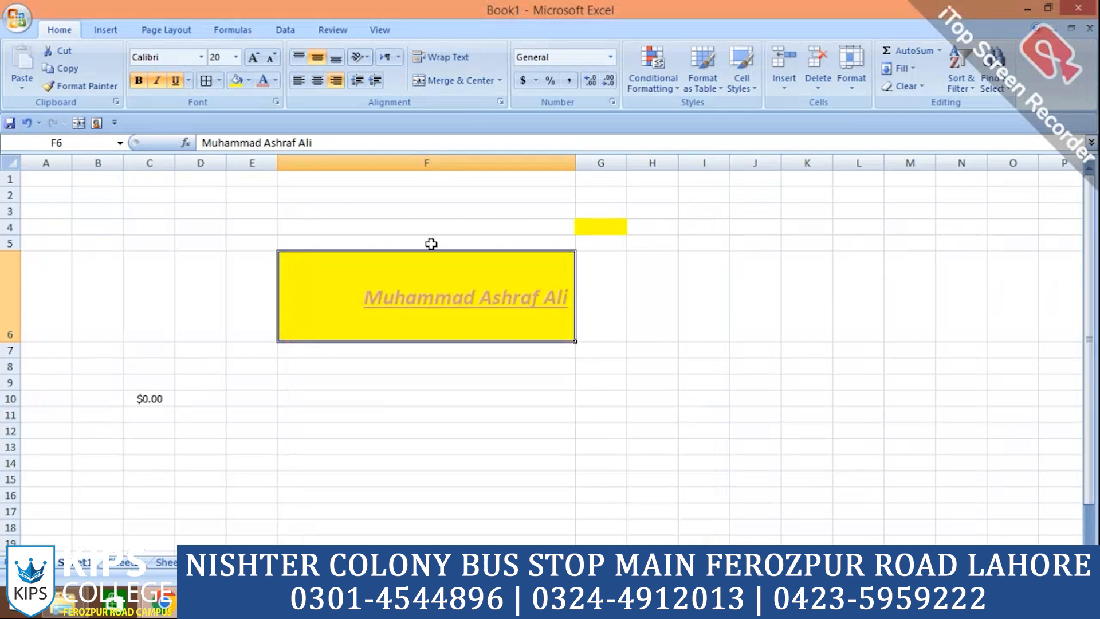
- Angle the text in cell F6 counterclockwise, center it horizontally, and enlarge column F and row 6 to fit it
click(364, 59)
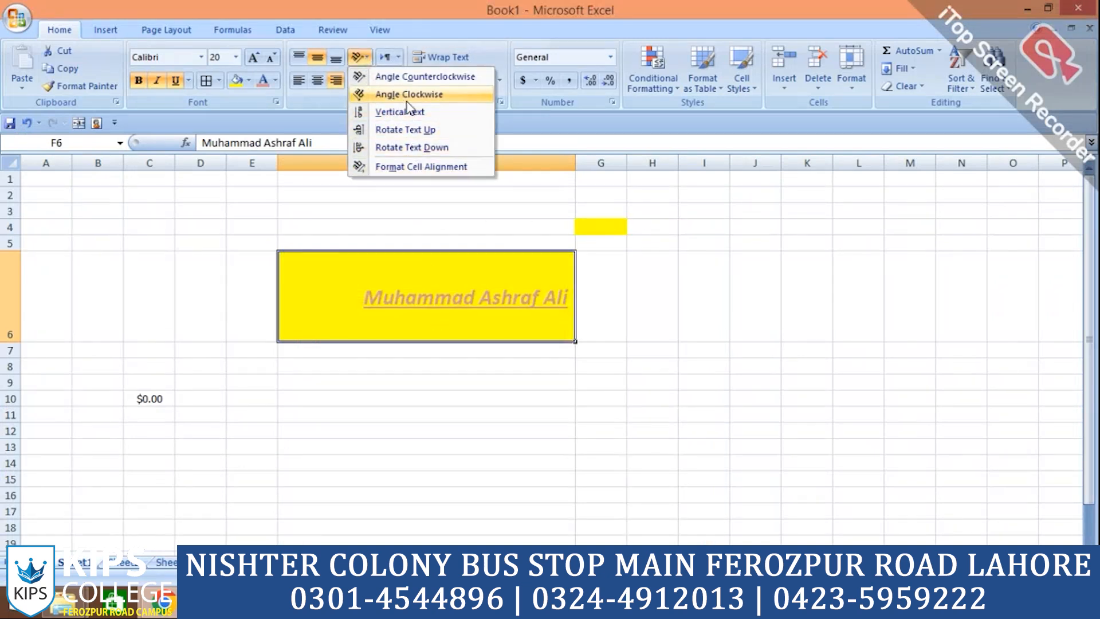
click(417, 81)
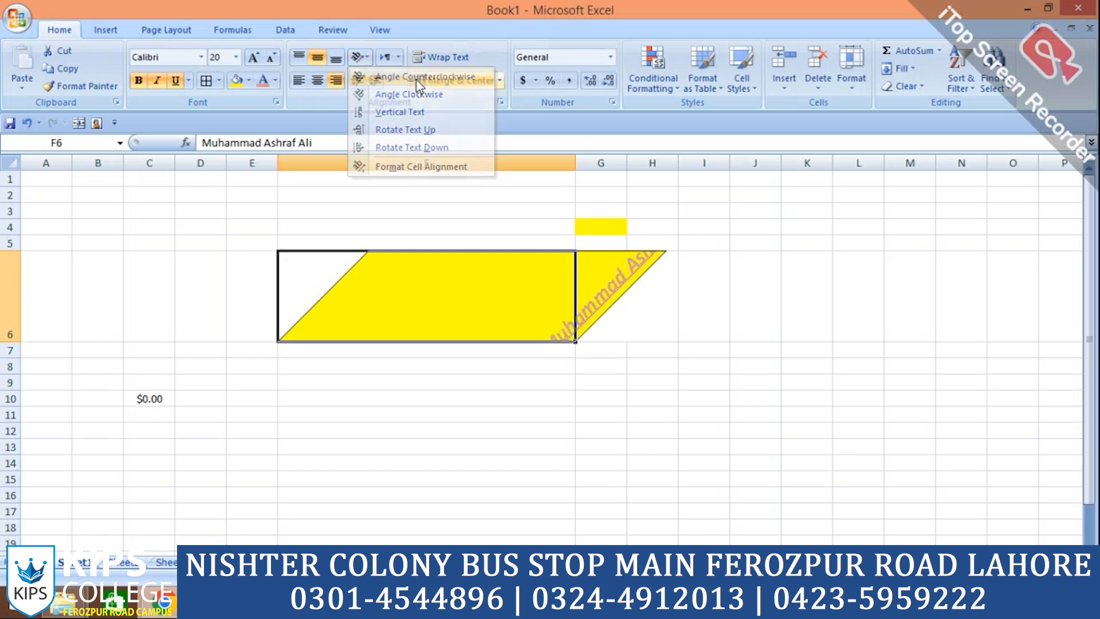
drag(576, 162, 714, 164)
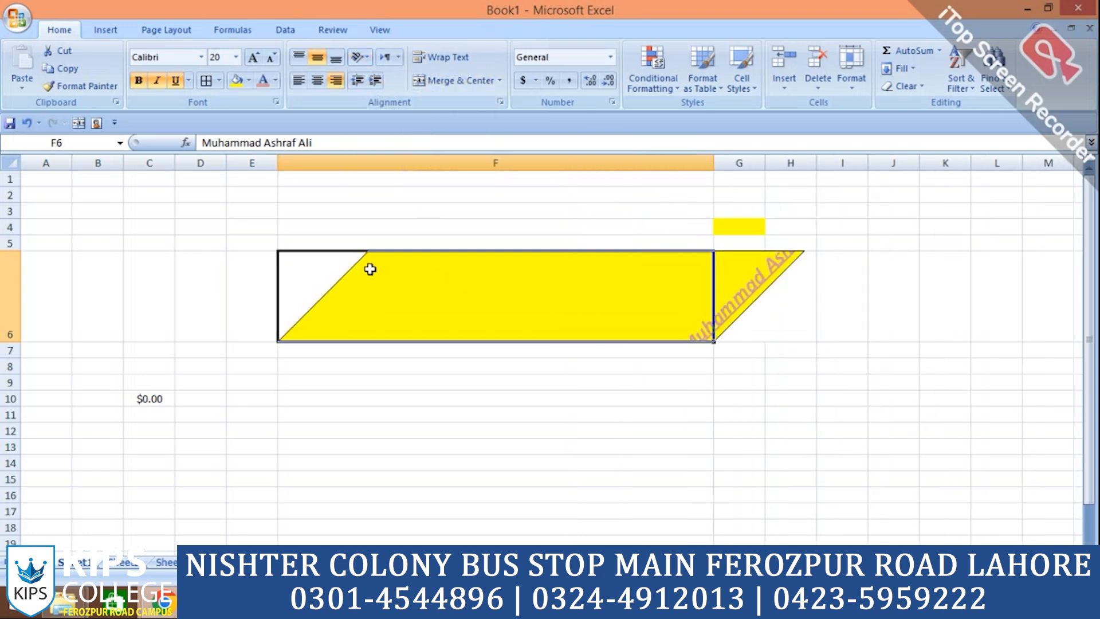
click(317, 81)
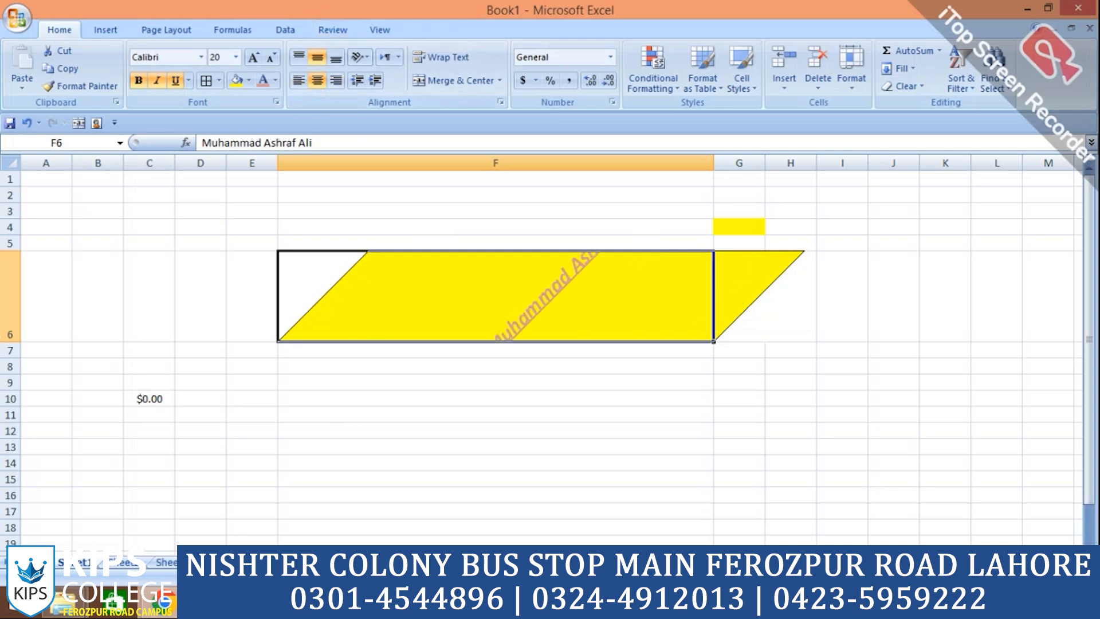
drag(24, 342, 14, 467)
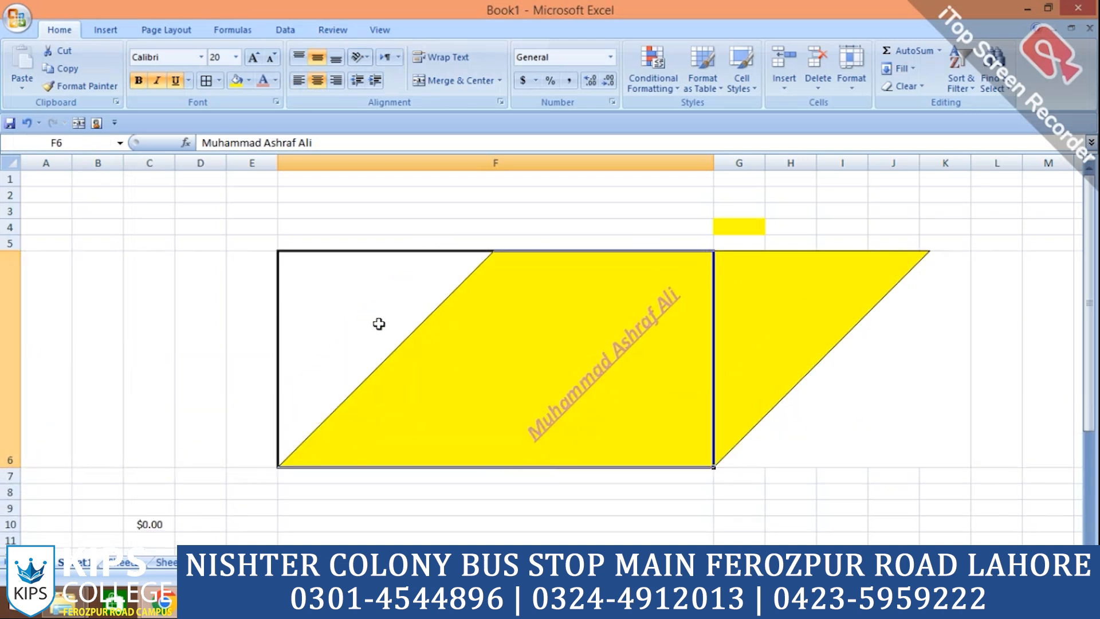
- Set the text orientation of cell F6 to 53 degrees in its alignment format
right_click(495, 361)
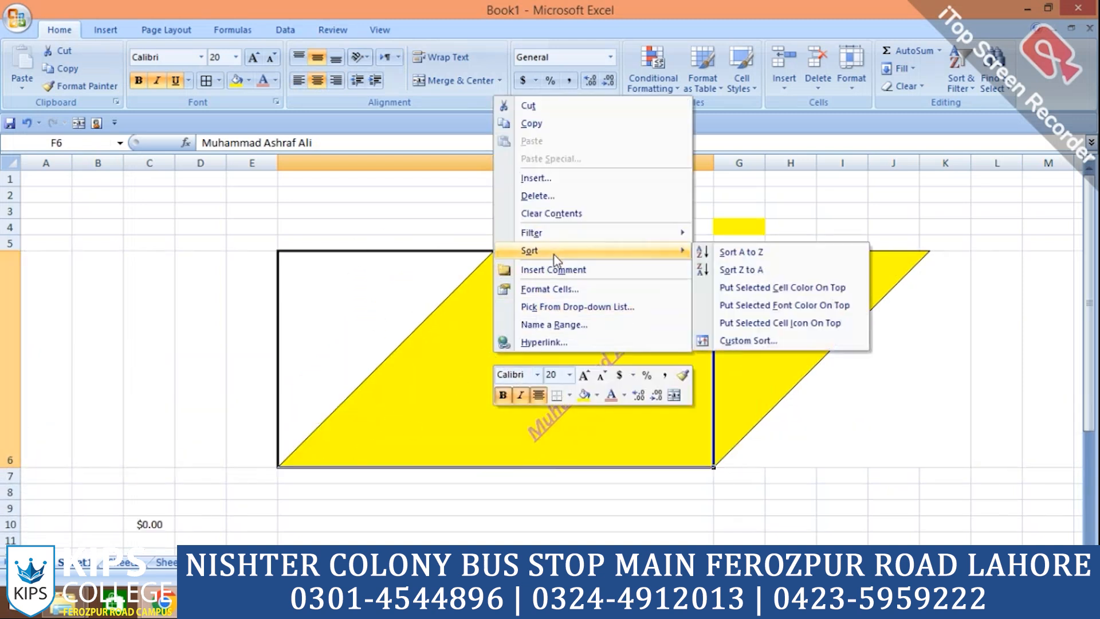
click(538, 288)
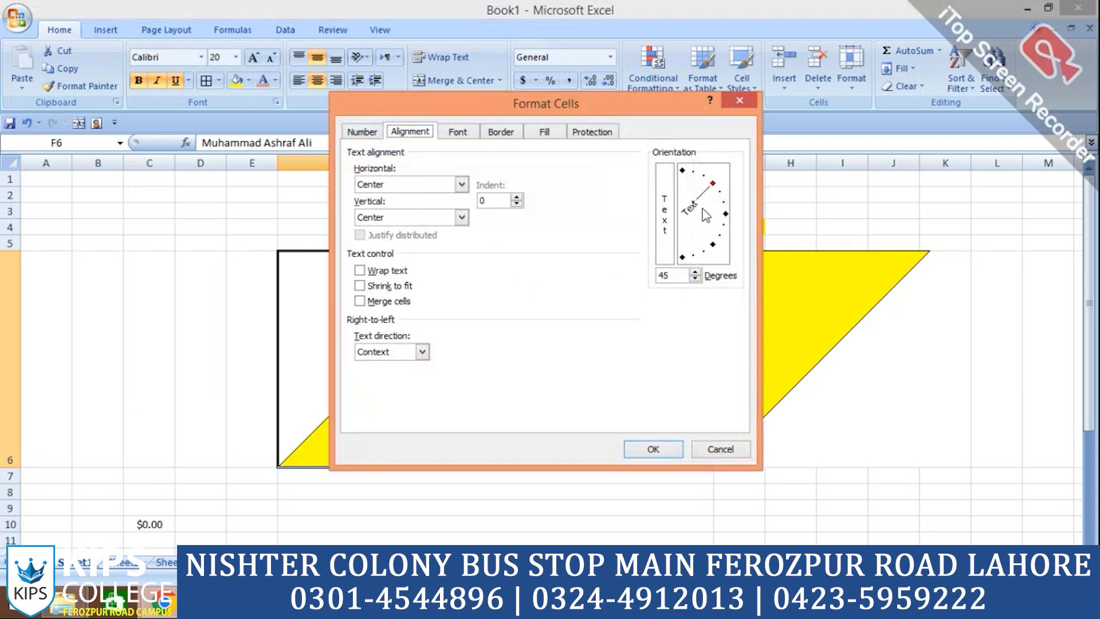
drag(724, 193, 727, 244)
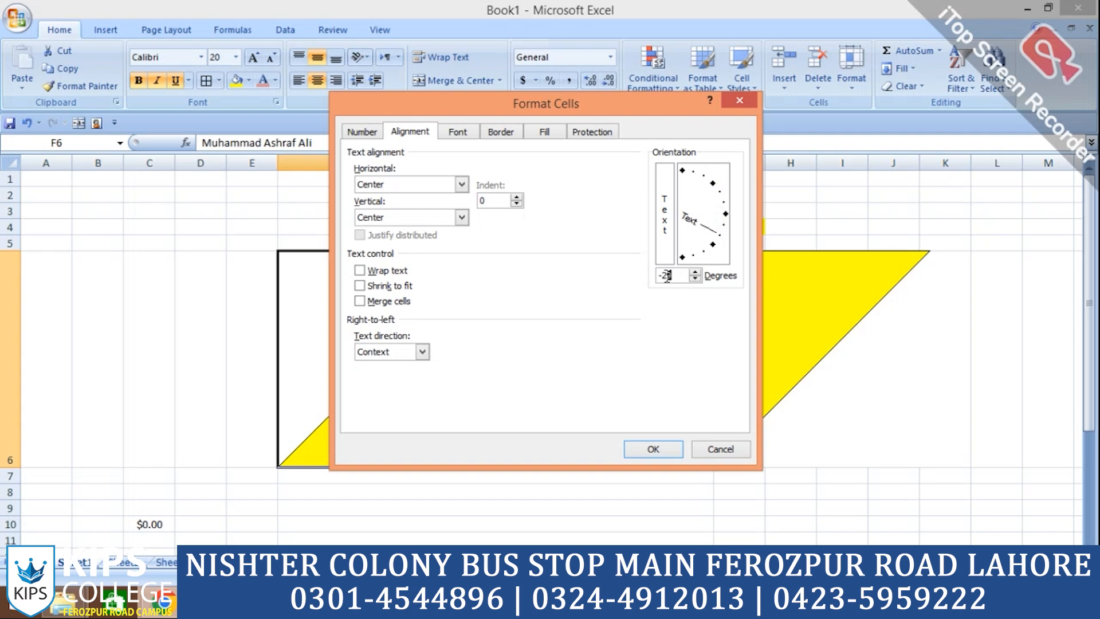
text(45)
key(BackSpace)
key(BackSpace)
text(53)
click(655, 449)
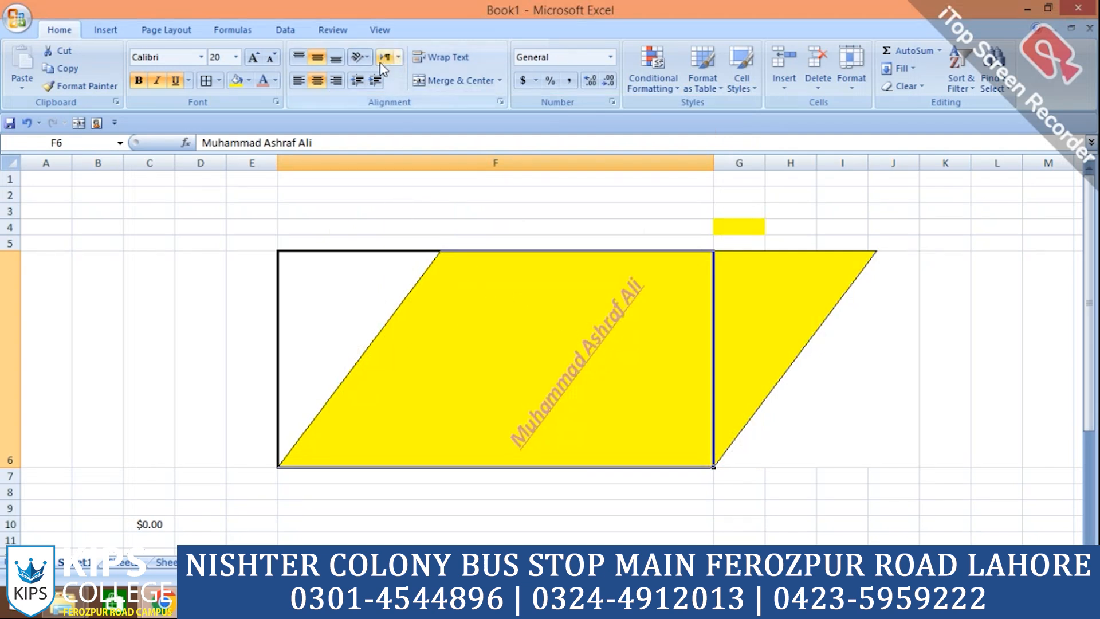
- Examine the orientation options and the number and alignment format settings of cell F6 without changing anything
click(365, 57)
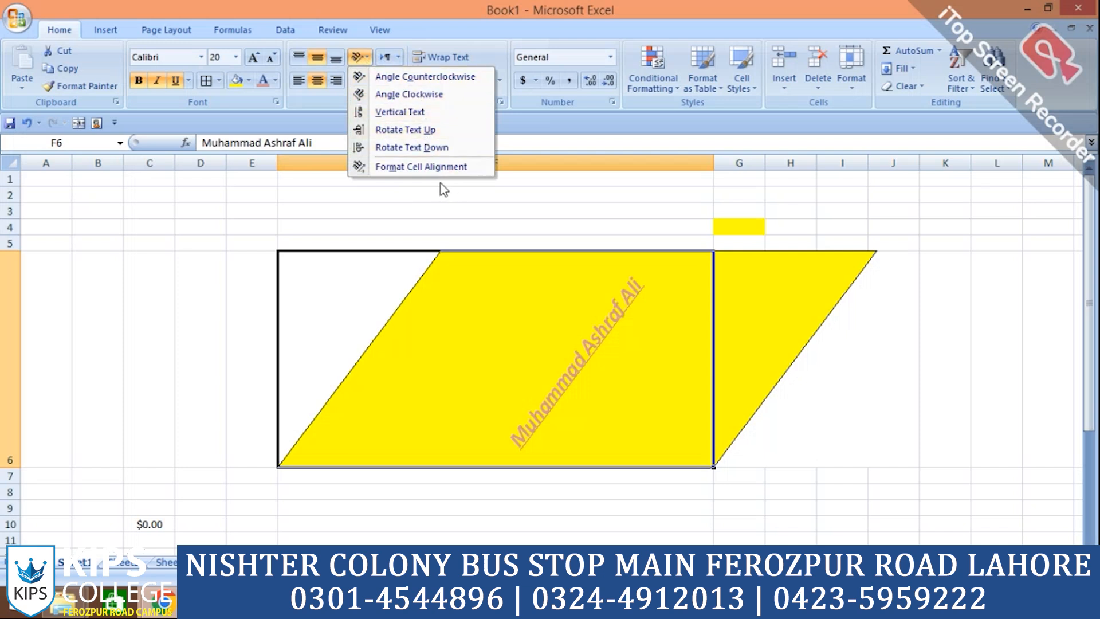
right_click(641, 352)
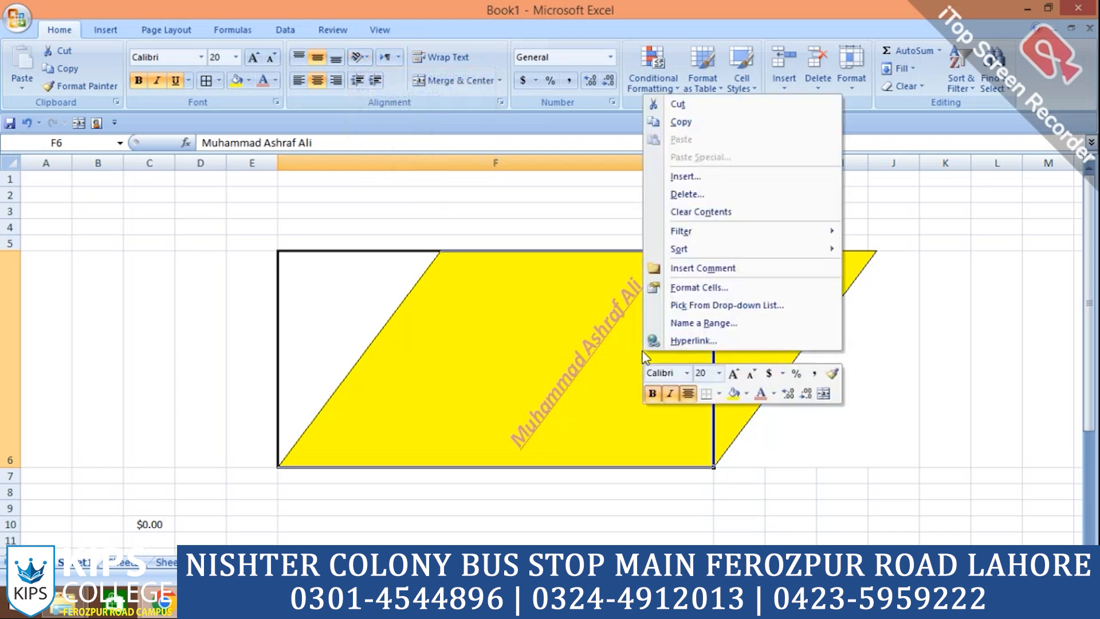
click(596, 395)
right_click(607, 385)
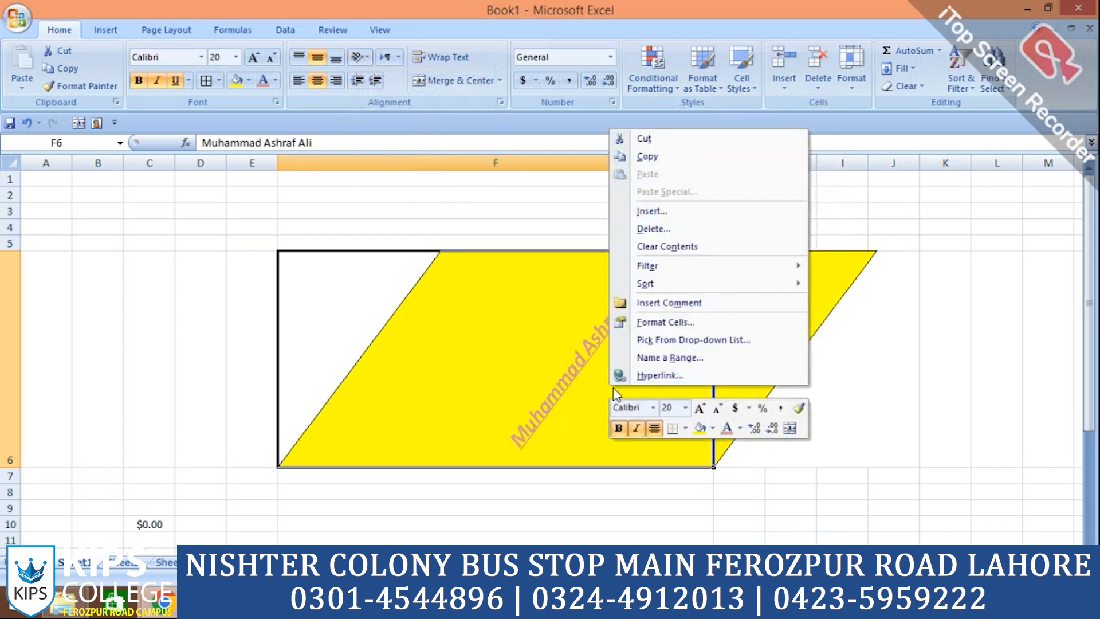
click(658, 319)
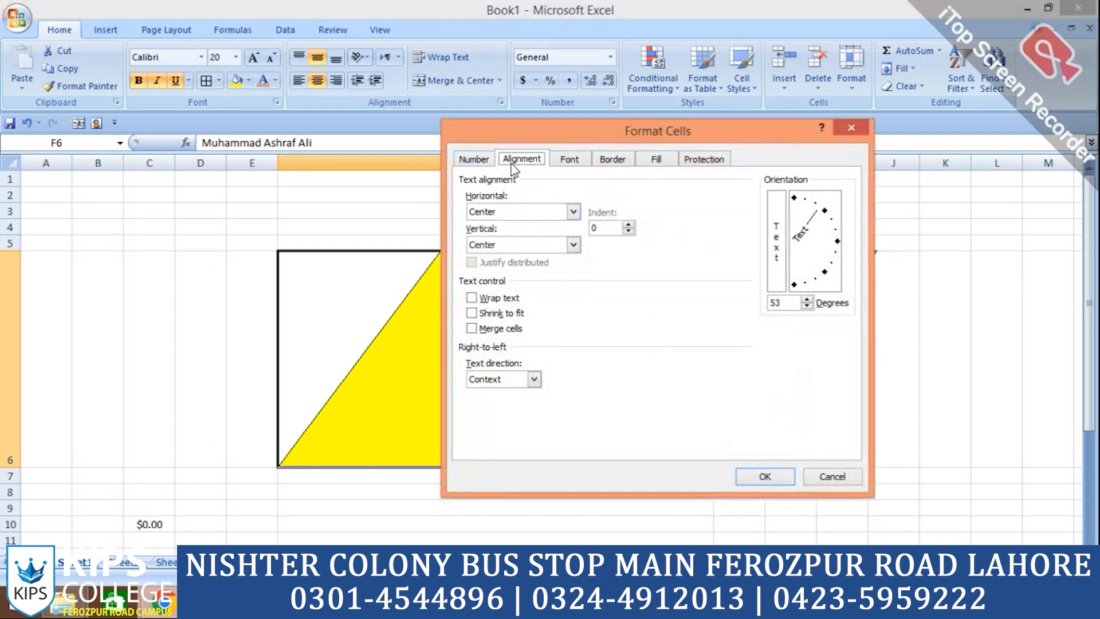
click(484, 163)
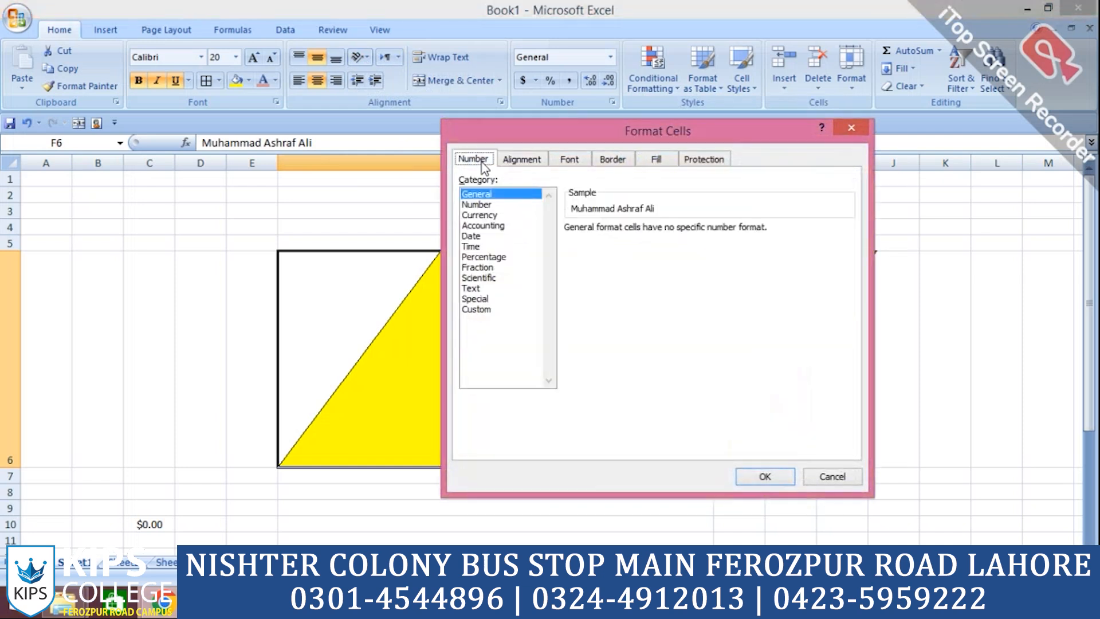
click(512, 162)
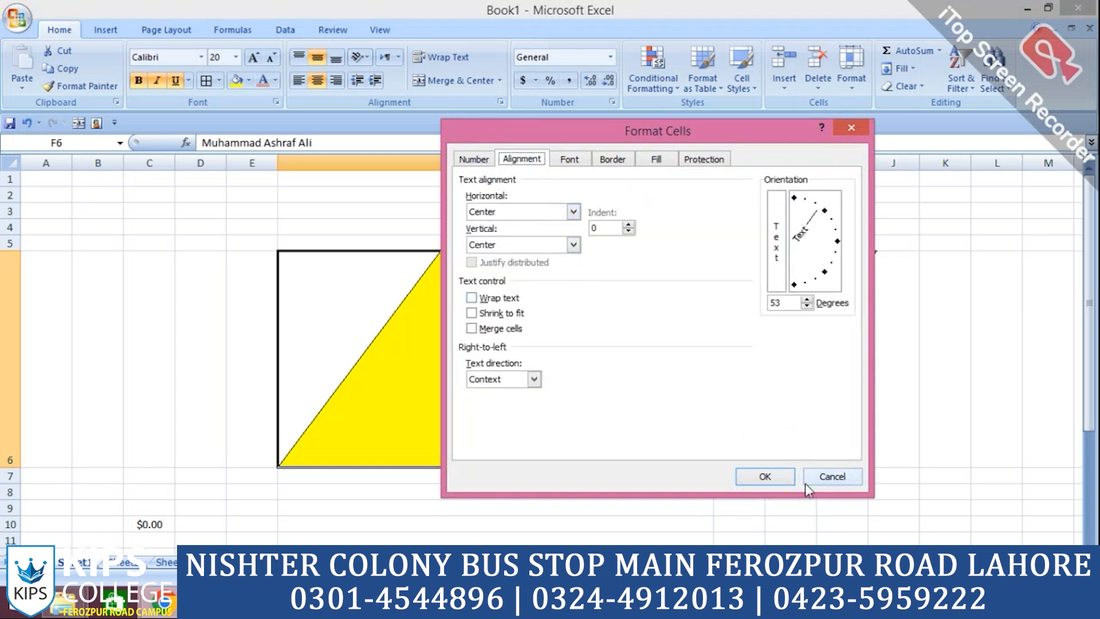
click(827, 480)
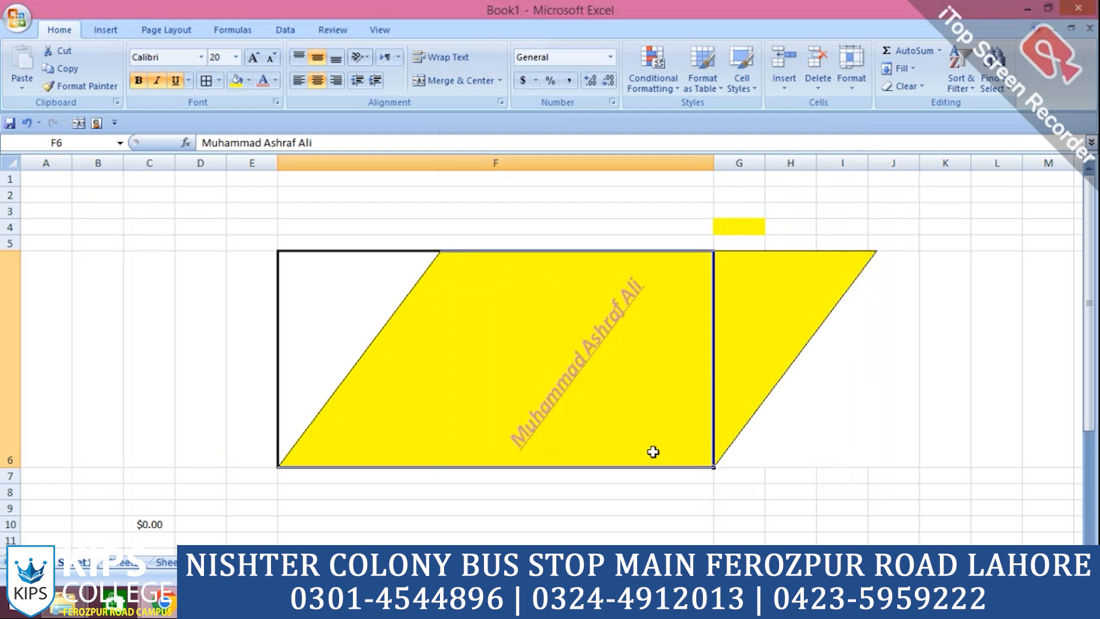
- Switch to the slideshow, advance to the Merge Cells and Wrap Text slide, and return to the Excel workbook
key(alt+Tab)
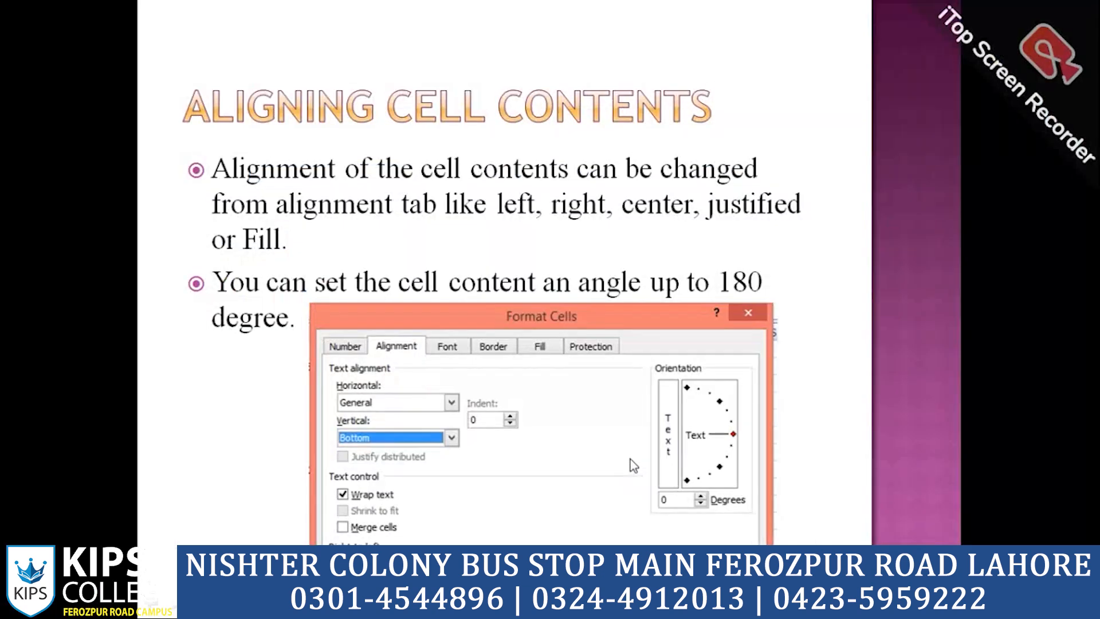
click(630, 458)
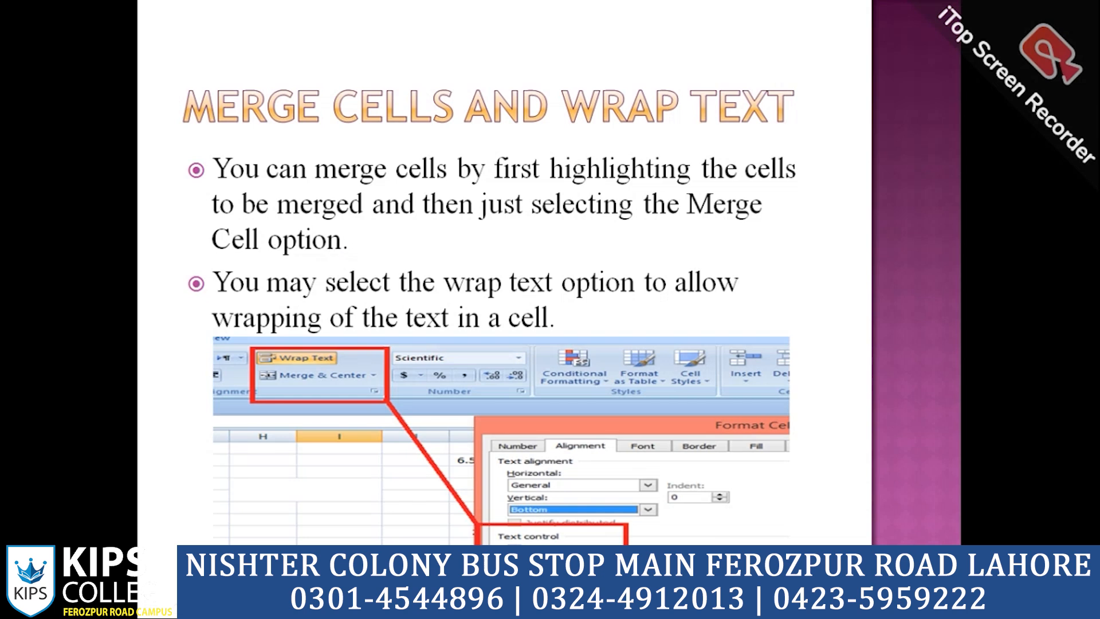
key(alt+Tab)
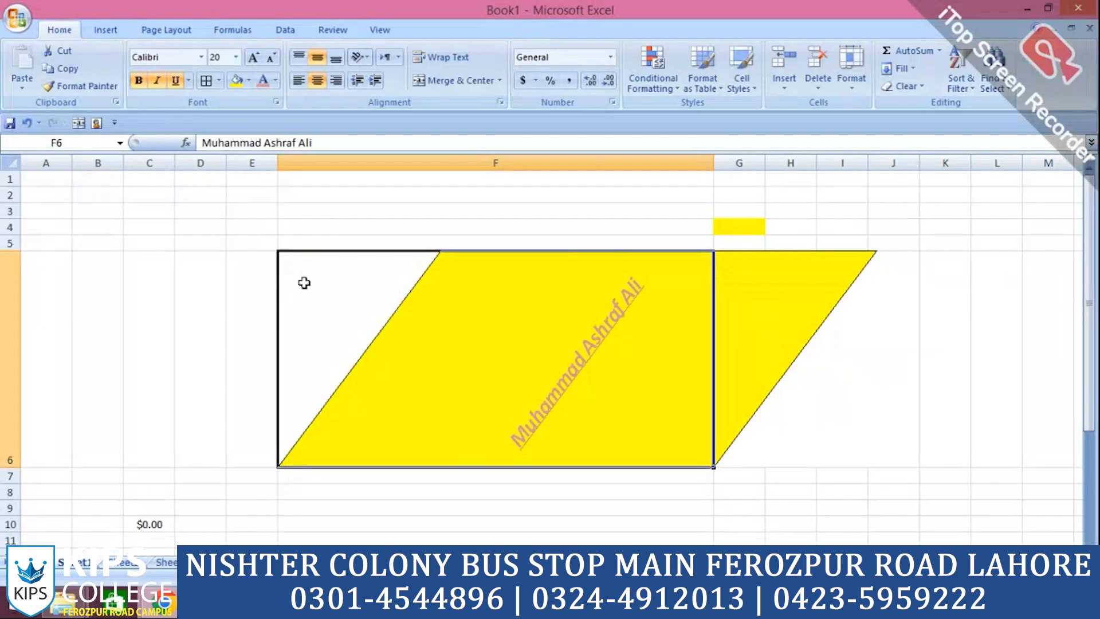
- Undo all previous formatting, resizing and entries until the worksheet is blank
key(ctrl+z)
key(ctrl+z)
key(ctrl+z)
key(ctrl+z)
key(ctrl+z)
key(ctrl+z)
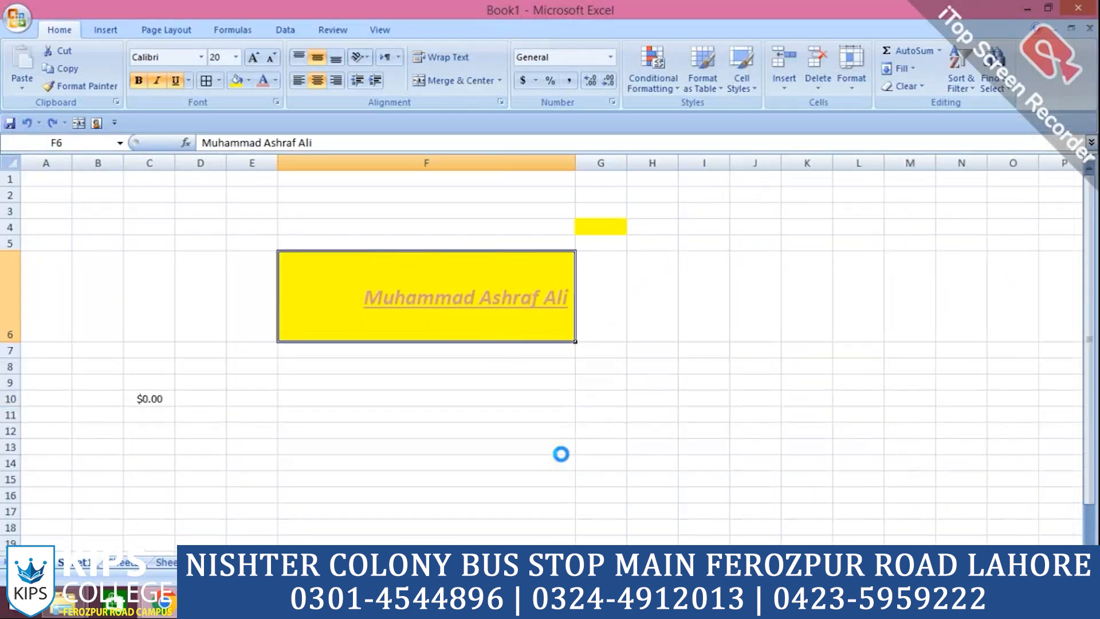
key(ctrl+z)
key(ctrl+z)
key(ctrl+z)
key(ctrl+z)
key(ctrl+z)
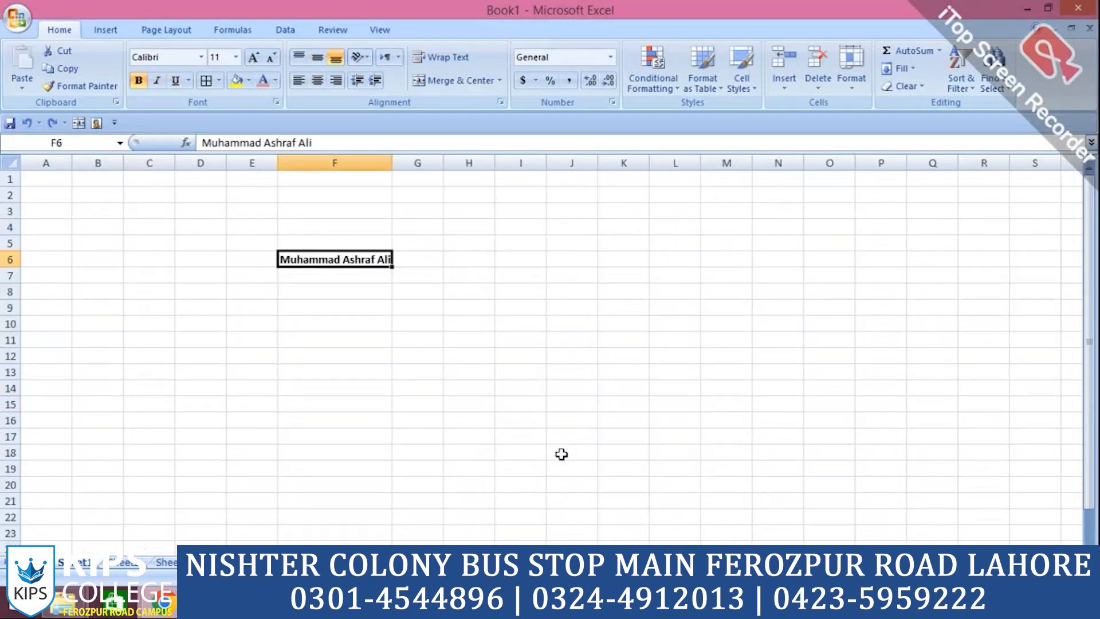
- Merge and center the range G6:M11 and enter "Allah" in the merged cell
drag(376, 258, 636, 329)
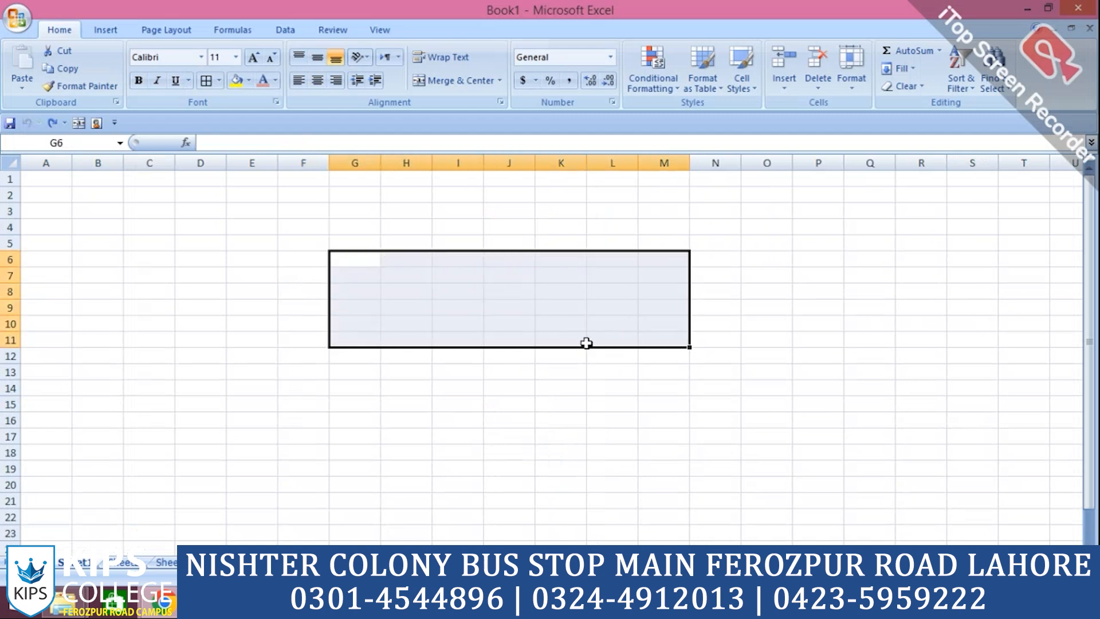
click(445, 81)
click(468, 413)
click(468, 307)
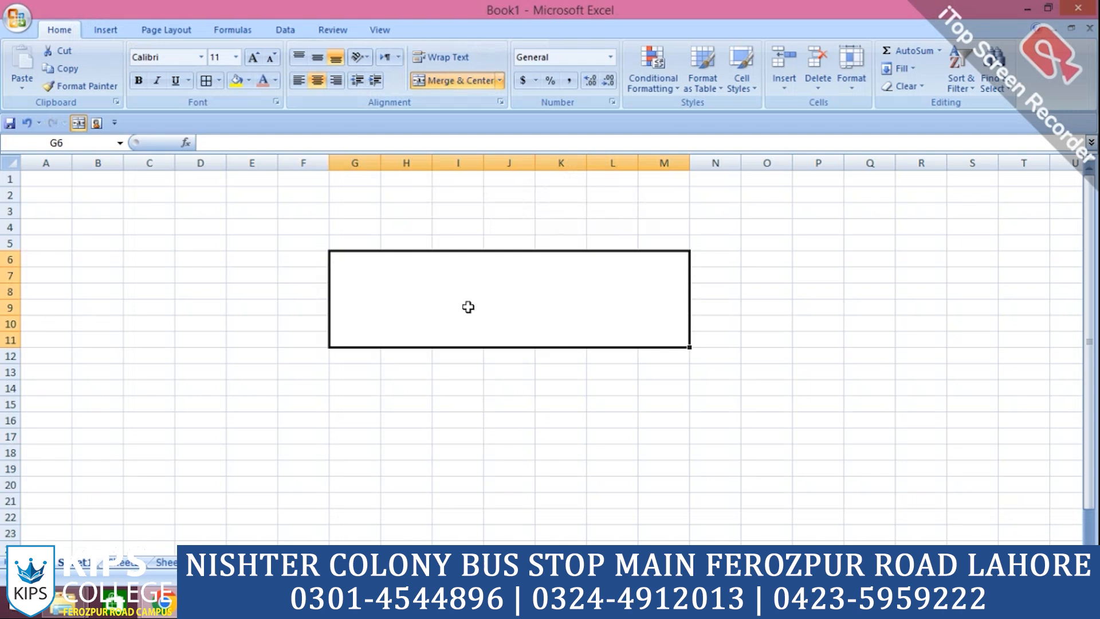
text(Allah)
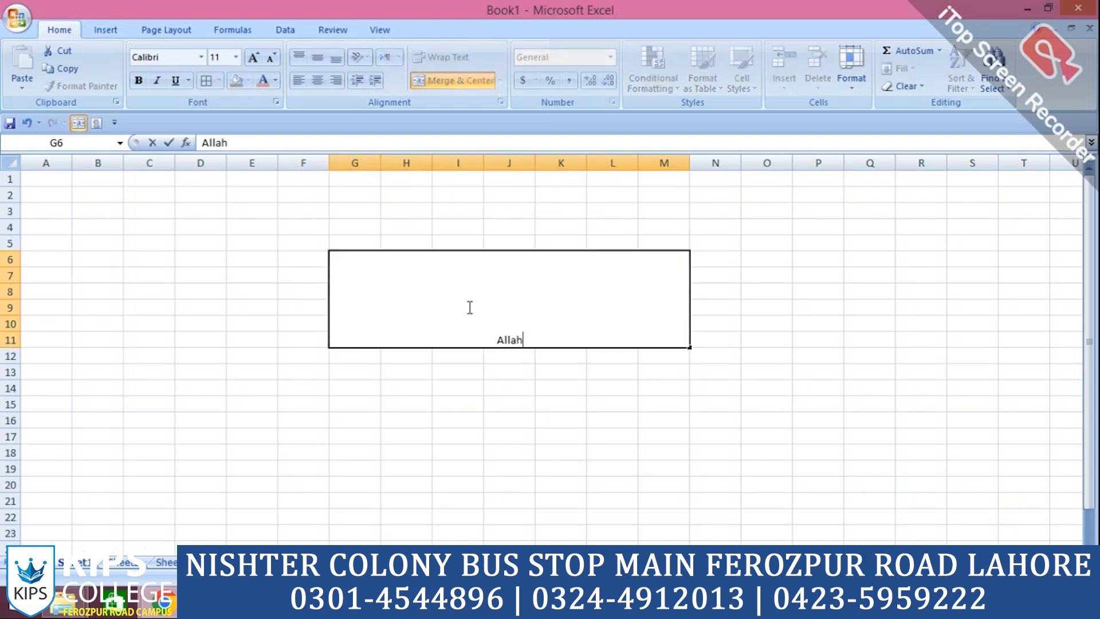
click(510, 450)
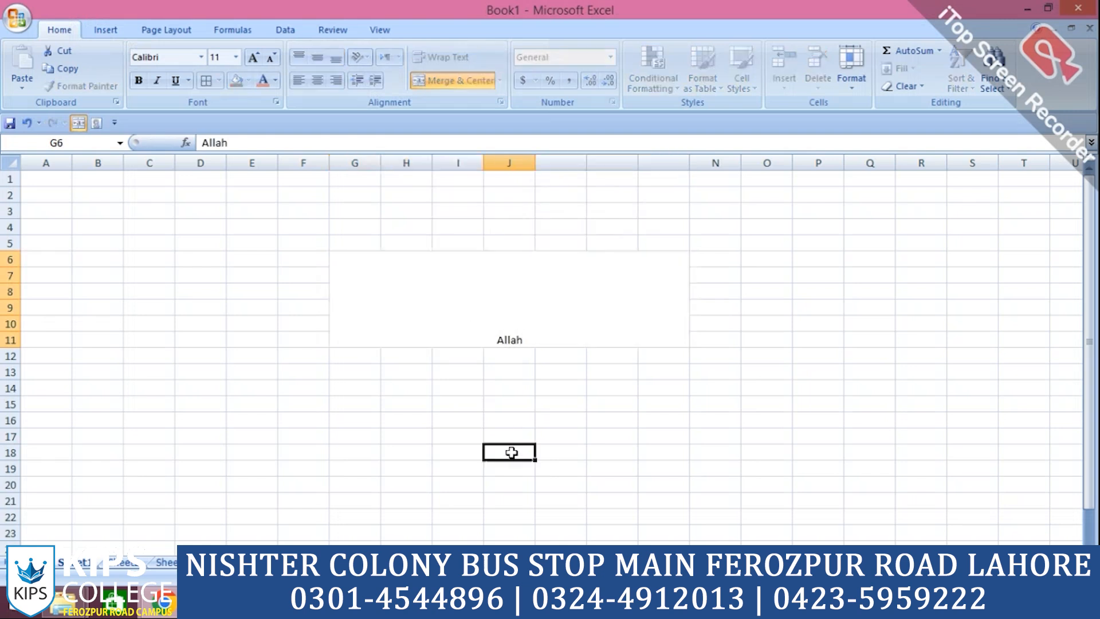
- Middle-align the merged cell's text vertically and set its font size to 72
click(506, 332)
click(317, 58)
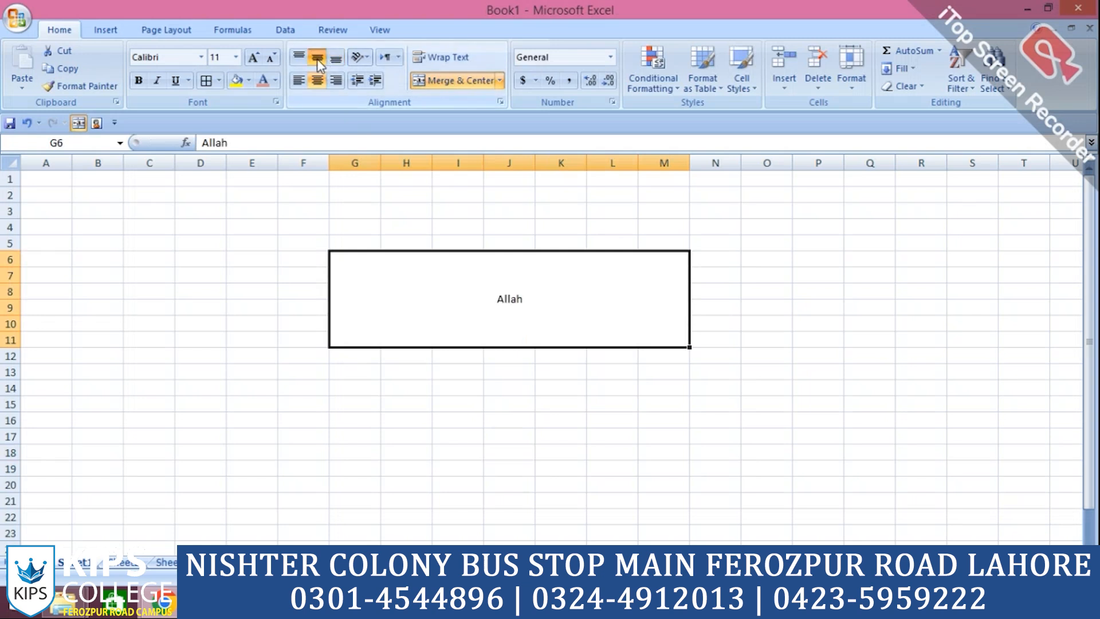
click(236, 57)
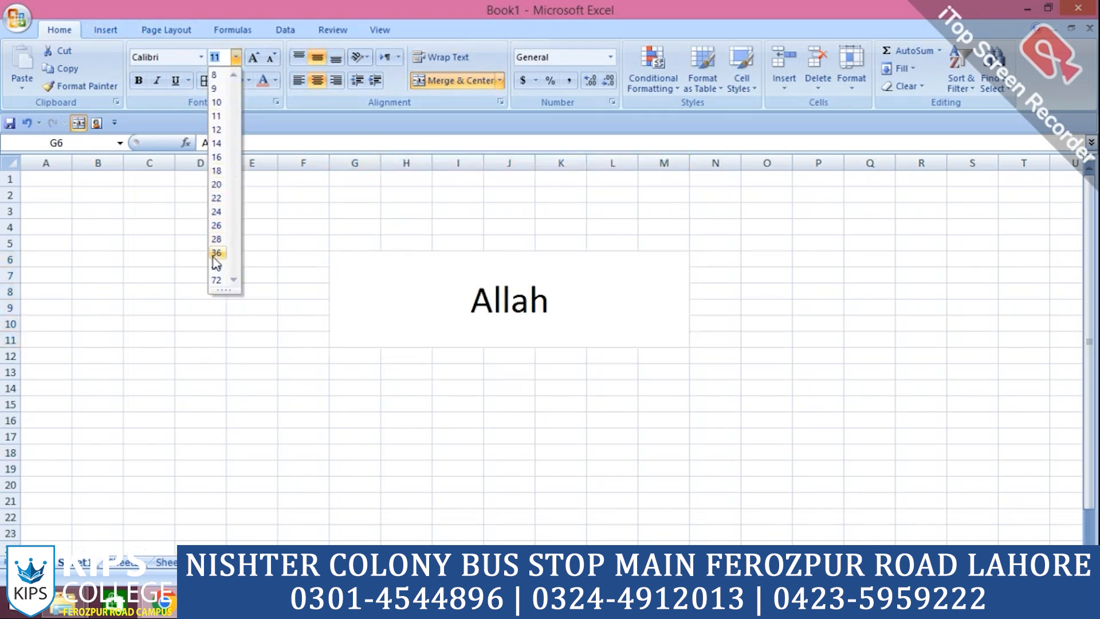
click(216, 279)
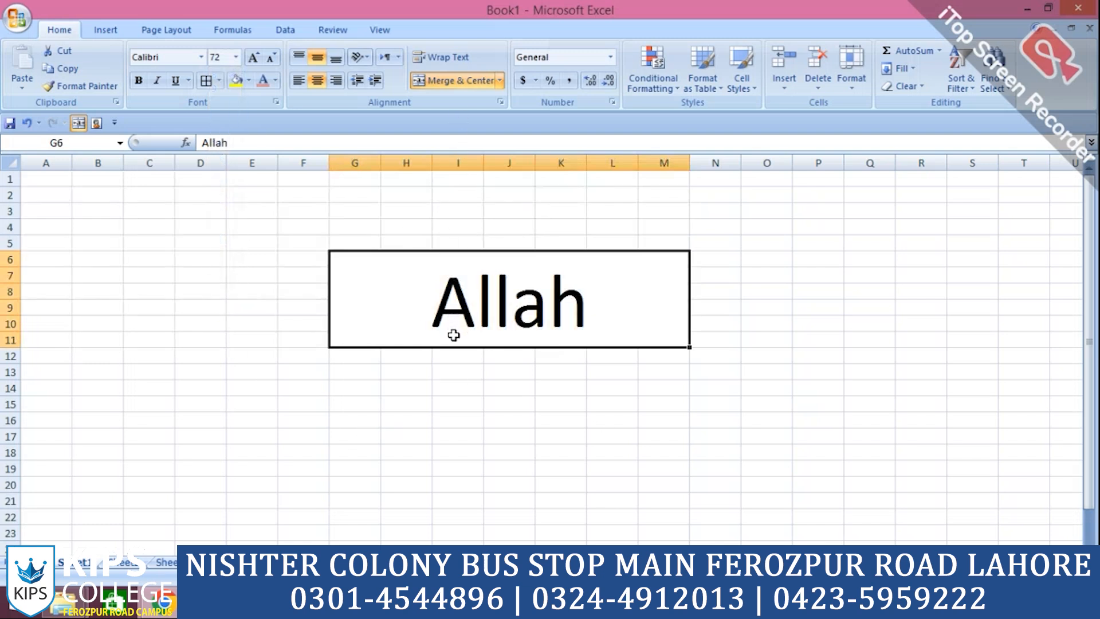
- Examine the merge cells option in the merged cell's alignment format settings and close them without changes
right_click(409, 252)
click(474, 498)
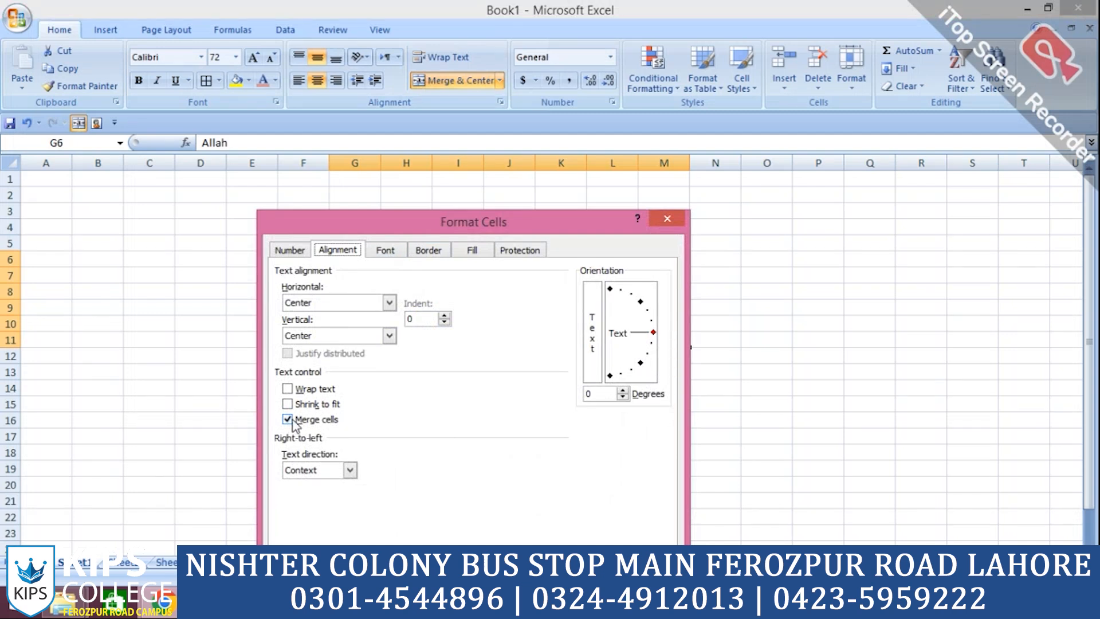
click(676, 224)
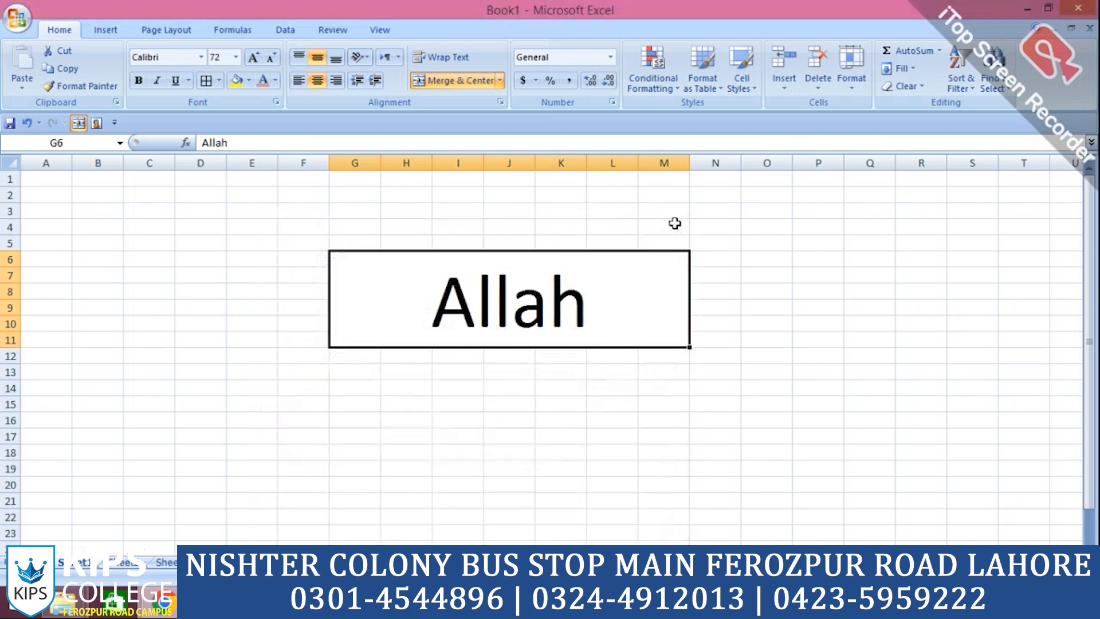
- Check the presentation slide on merging cells and wrapping text, and return to the Excel worksheet
key(alt+Tab)
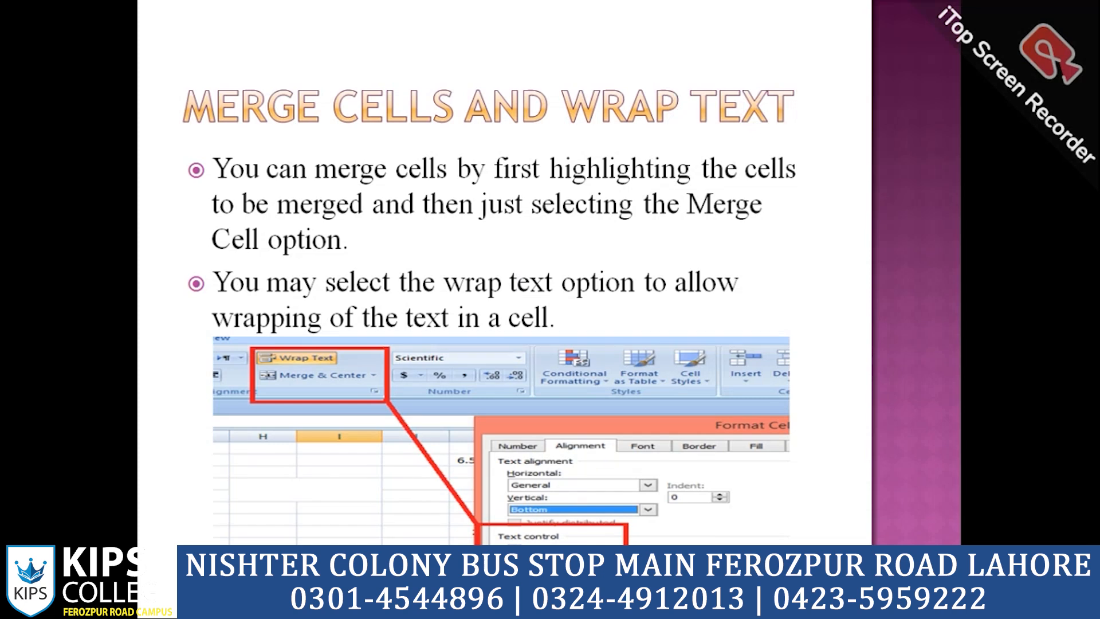
key(alt+Tab)
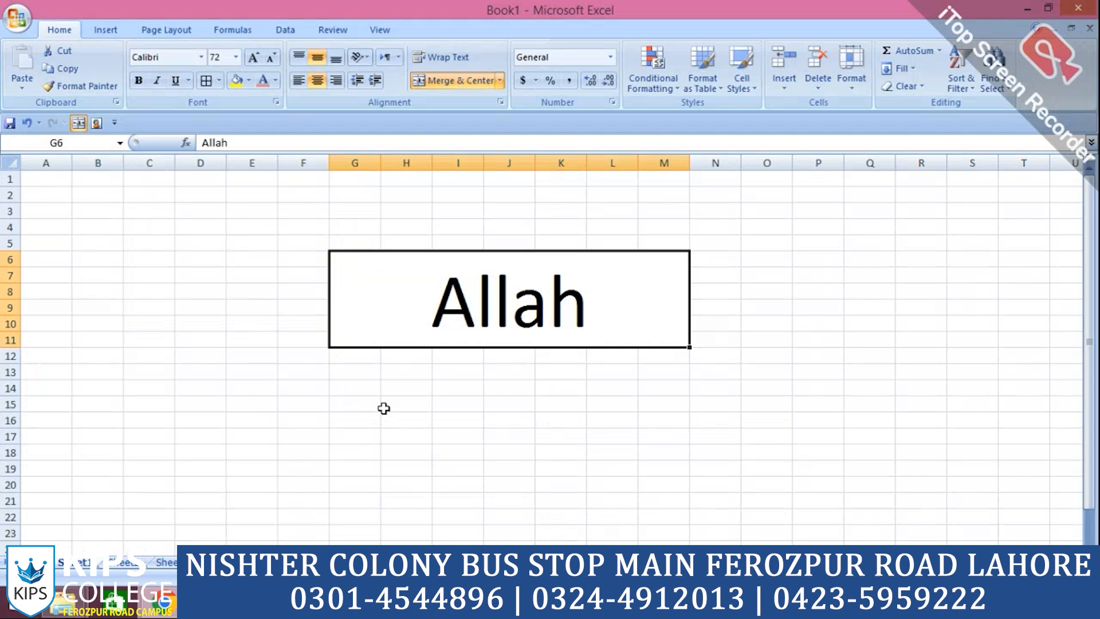
- Enter "in the name of Allah who is the most beneficent and merciful." in cell H15 without text wrapping
click(411, 375)
click(424, 408)
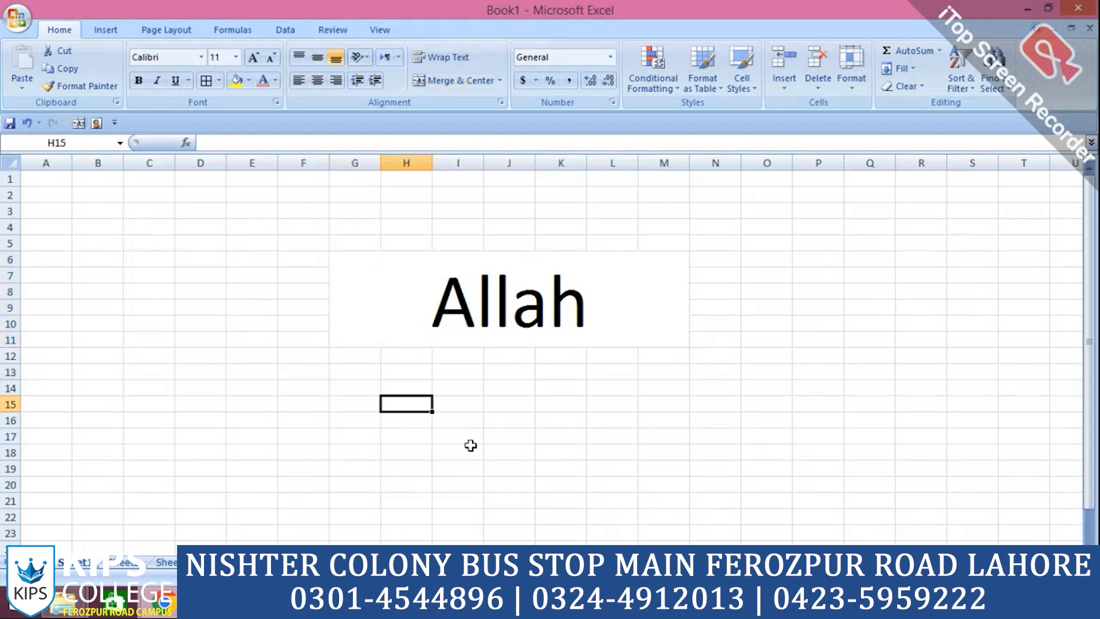
text(in the name of Allah who is the most benefc)
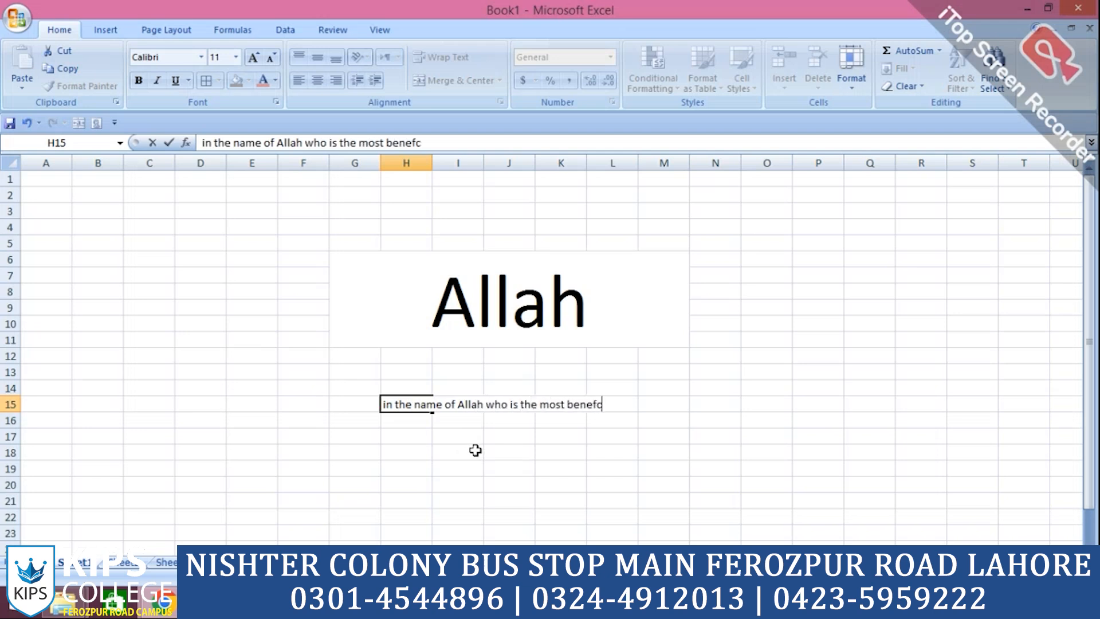
key(BackSpace)
text(icent and )
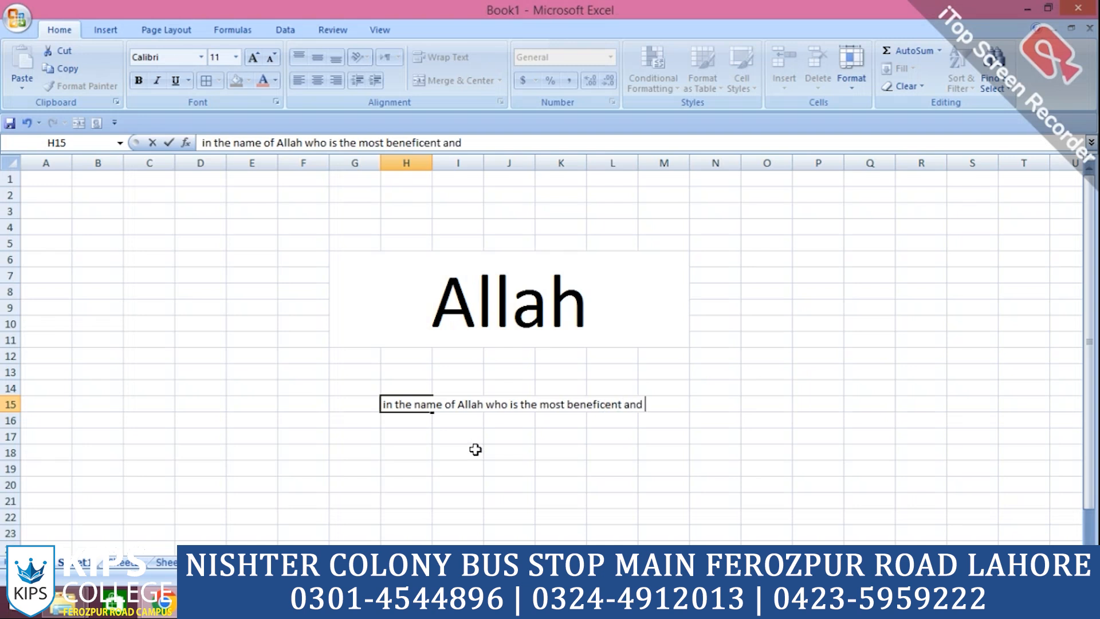
text(merciful.)
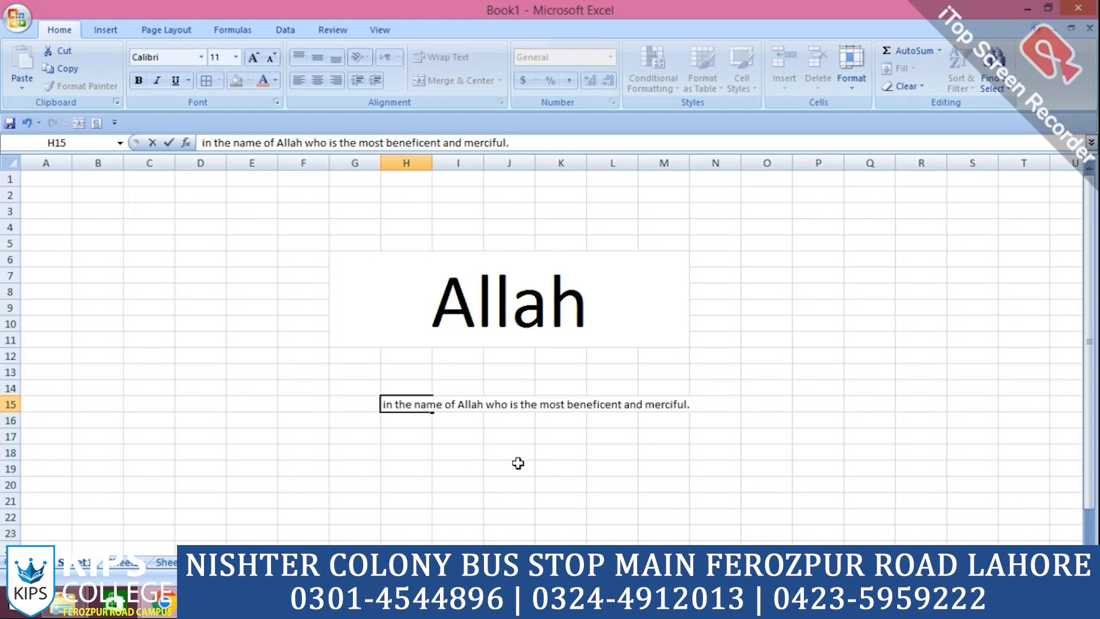
click(408, 465)
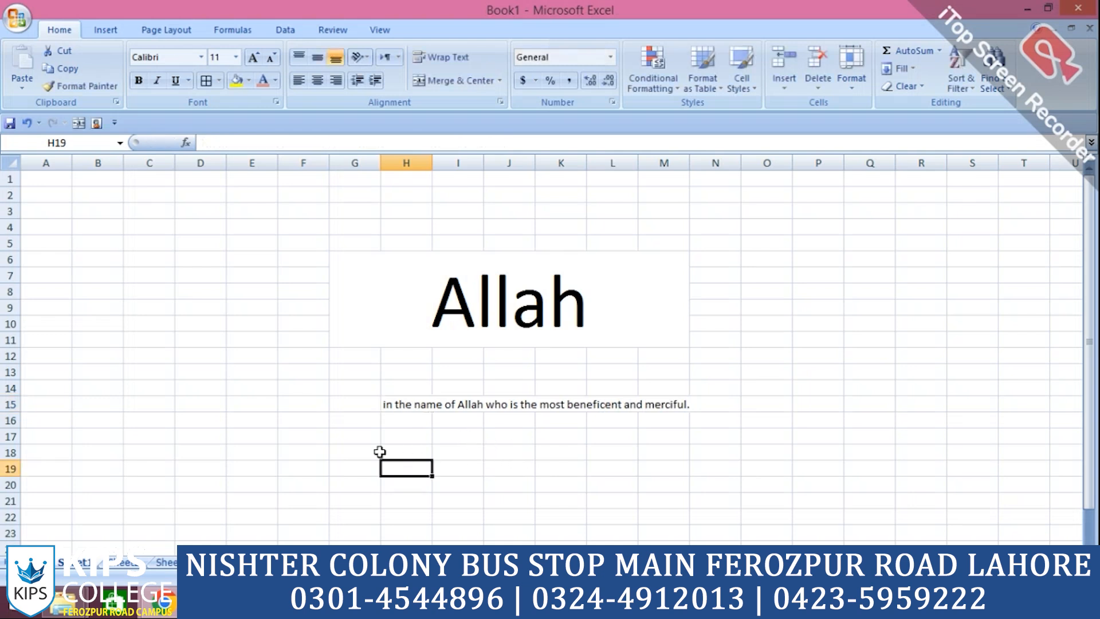
- Turn on Wrap Text for cell C13 and enter "In the name of Allah who is the most beneficent and merciful." in it
click(167, 370)
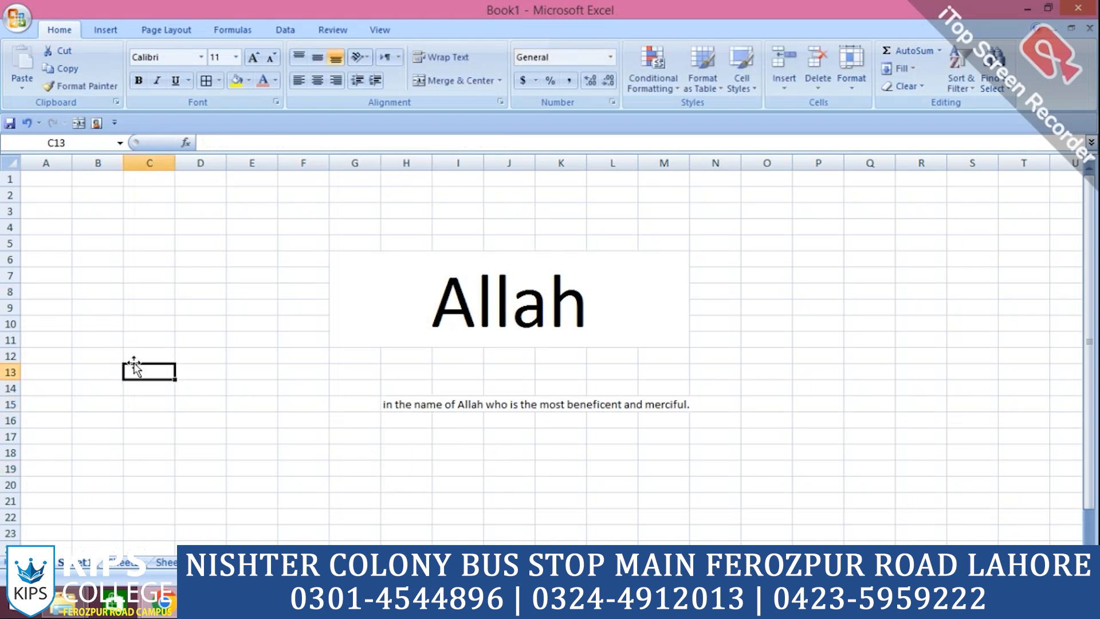
click(440, 59)
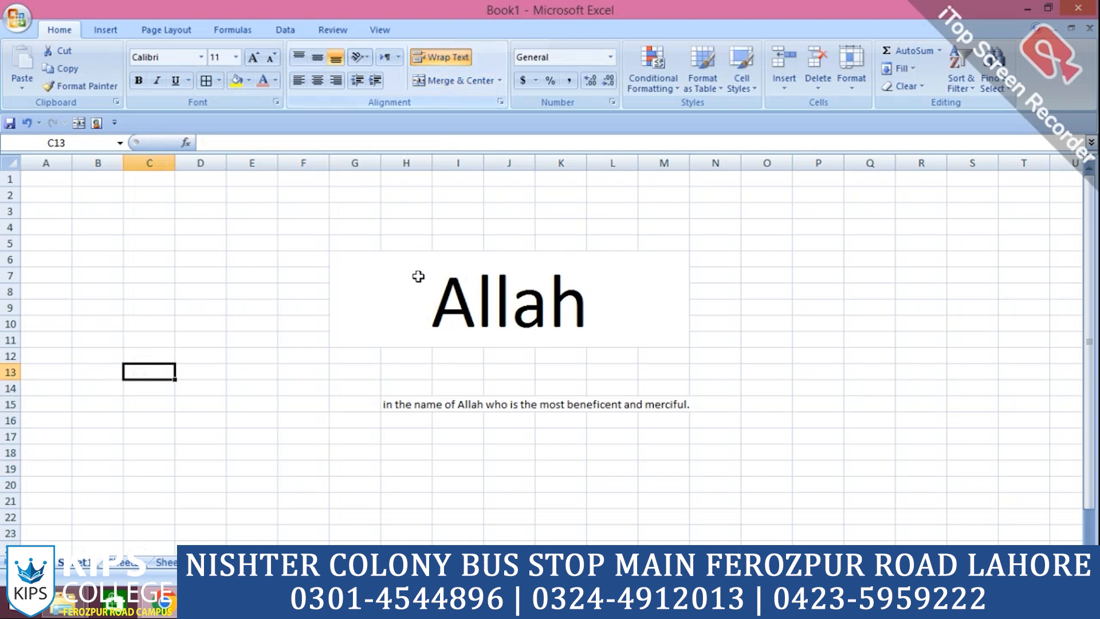
text(In the name of )
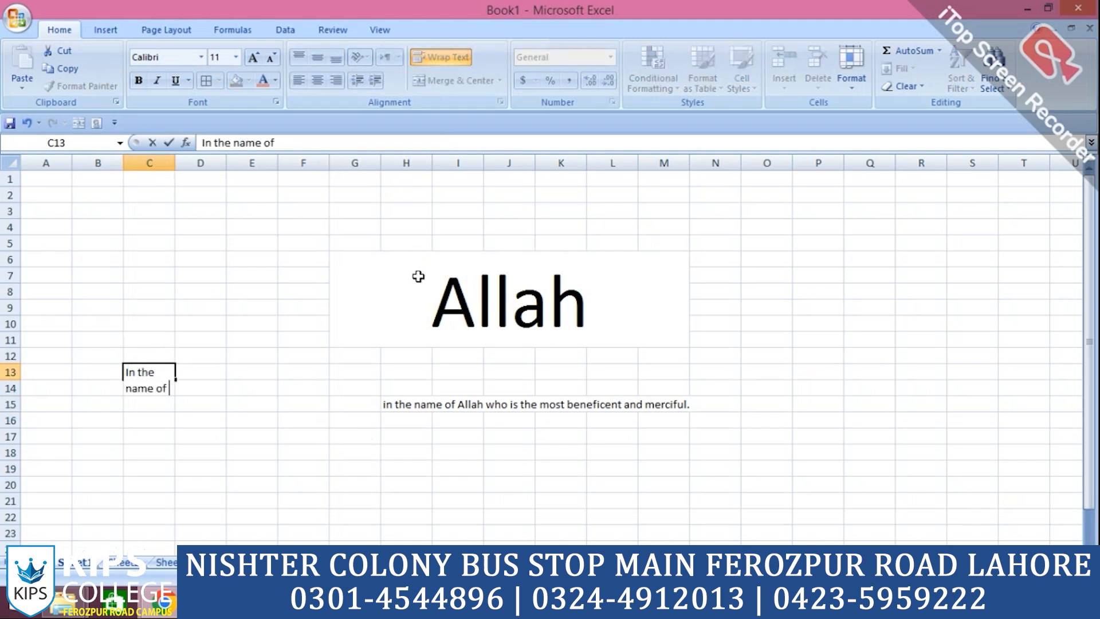
text(Allah who is t)
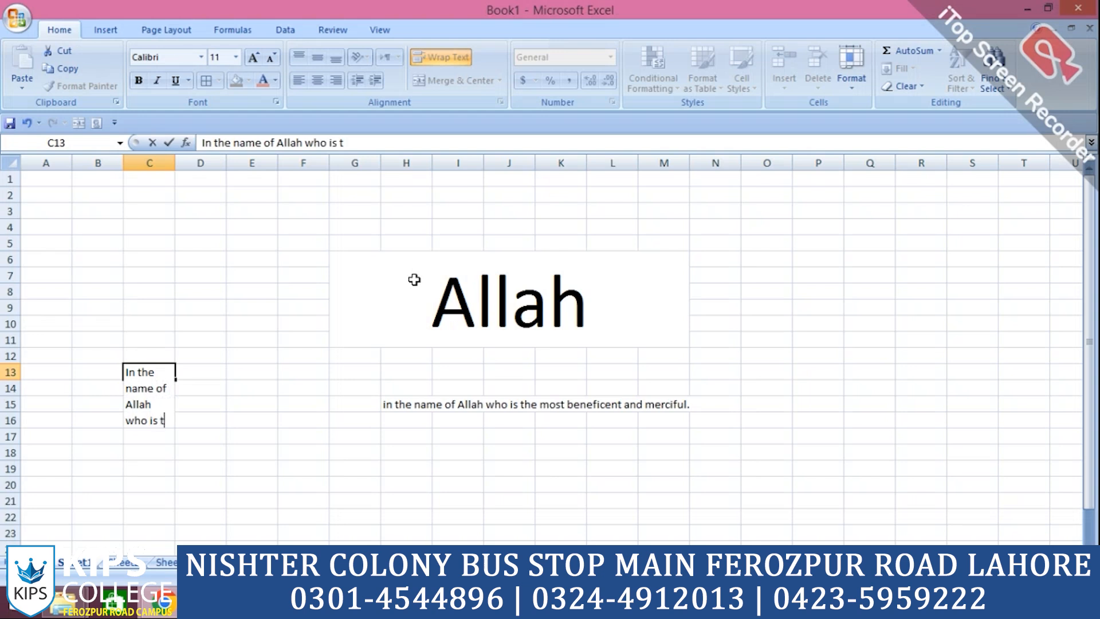
text(he most benfi)
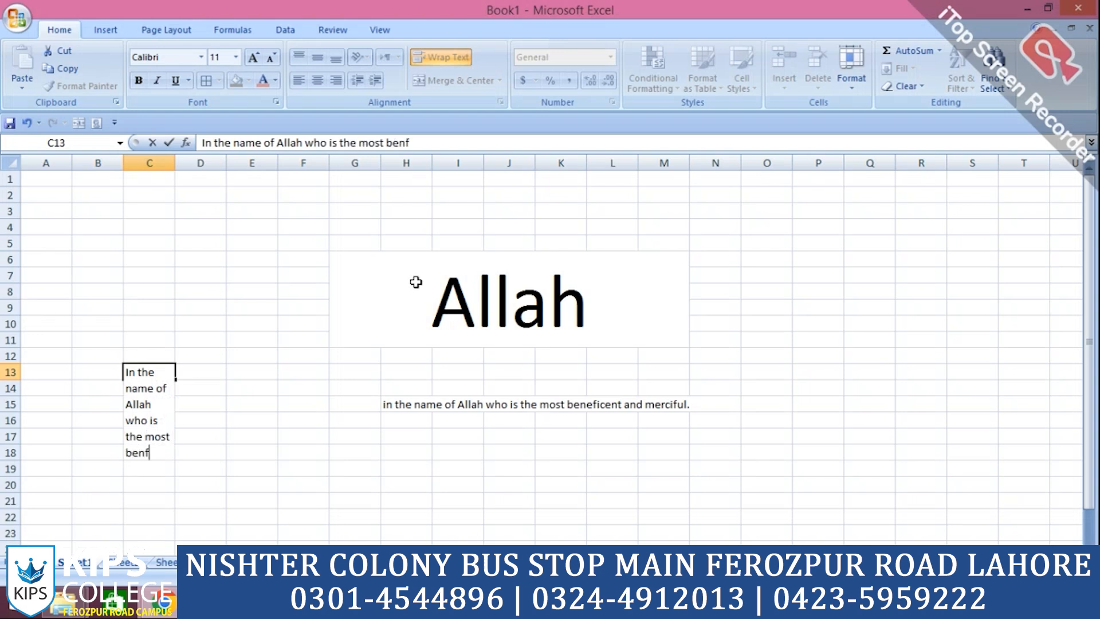
key(BackSpace)
key(BackSpace)
text(efince)
key(BackSpace)
key(BackSpace)
key(BackSpace)
text(centg a)
key(BackSpace)
key(BackSpace)
key(BackSpace)
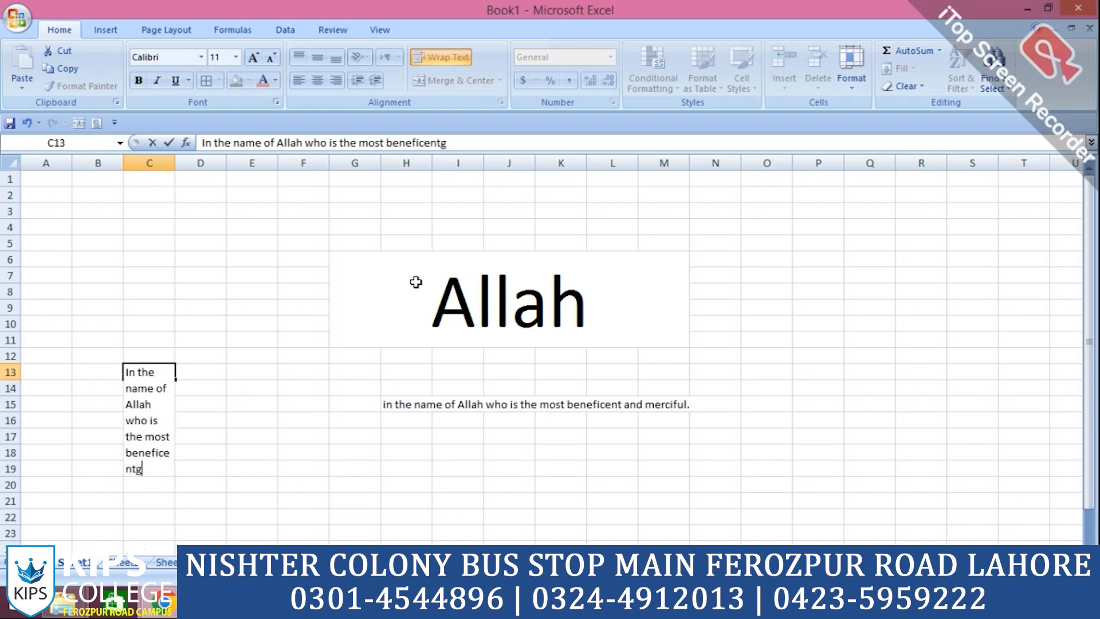
text(a)
text(nd m)
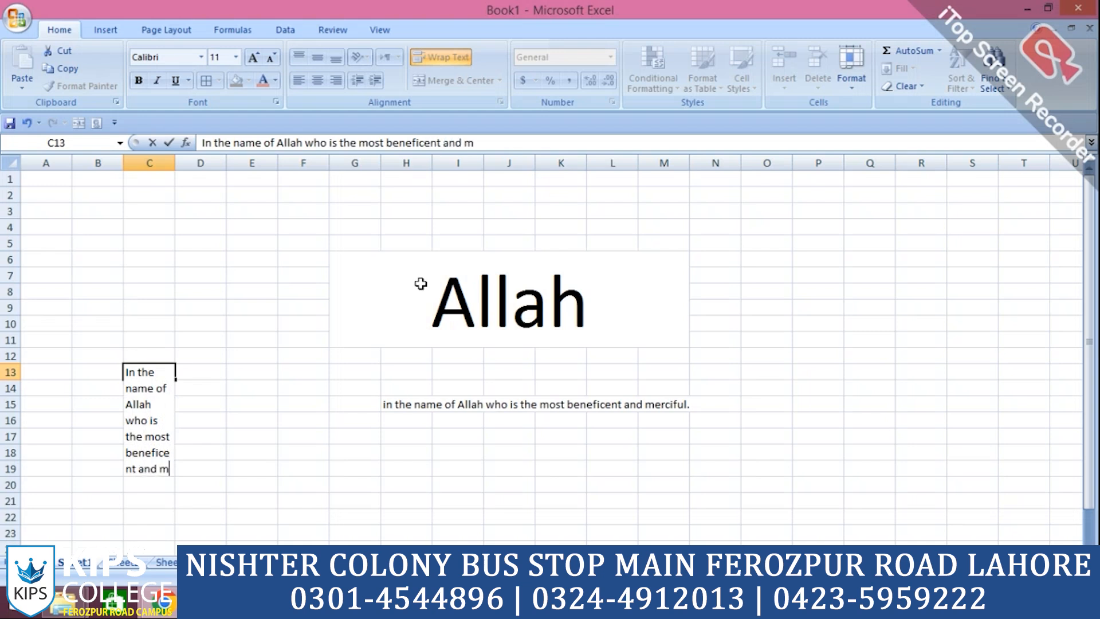
text(erciful.)
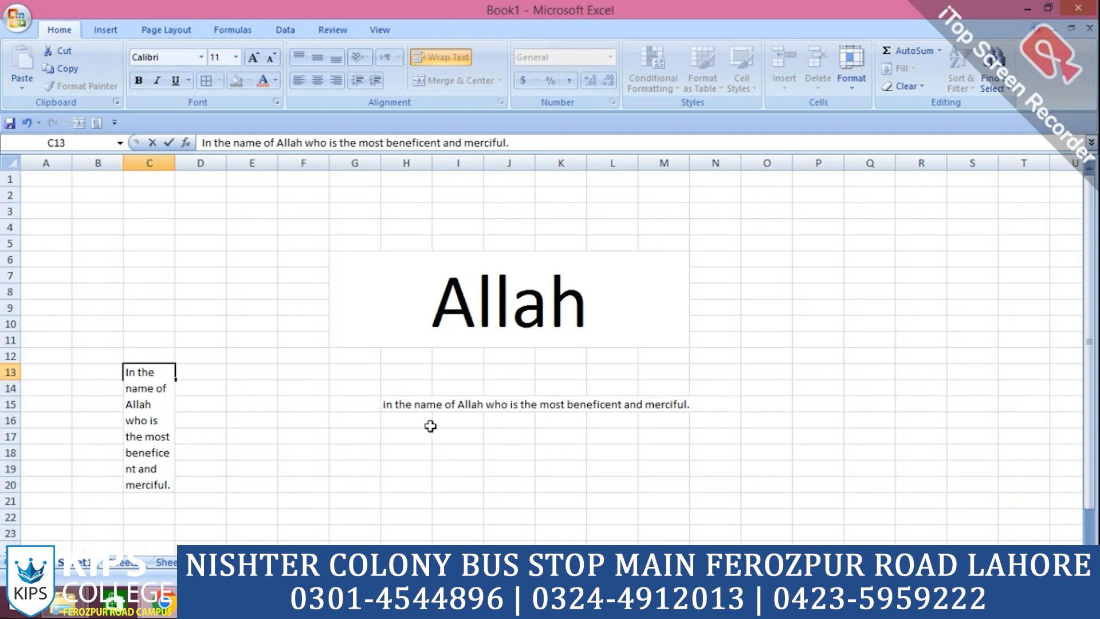
click(417, 409)
click(410, 447)
click(302, 498)
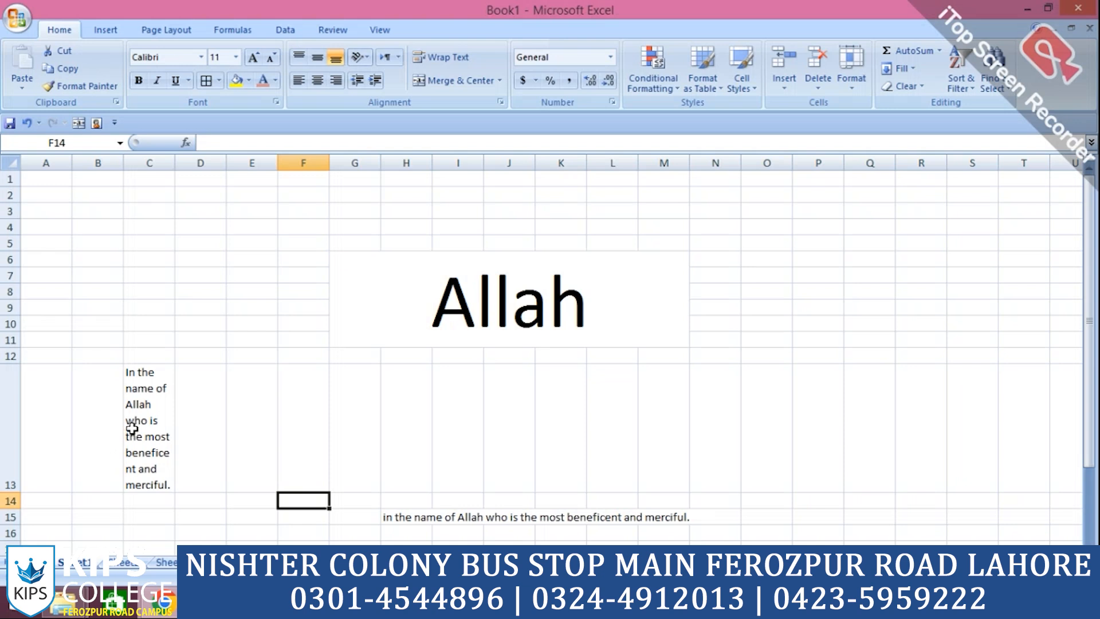
- Switch to the PowerPoint slide about merging cells and wrapping text
key(alt+Tab)
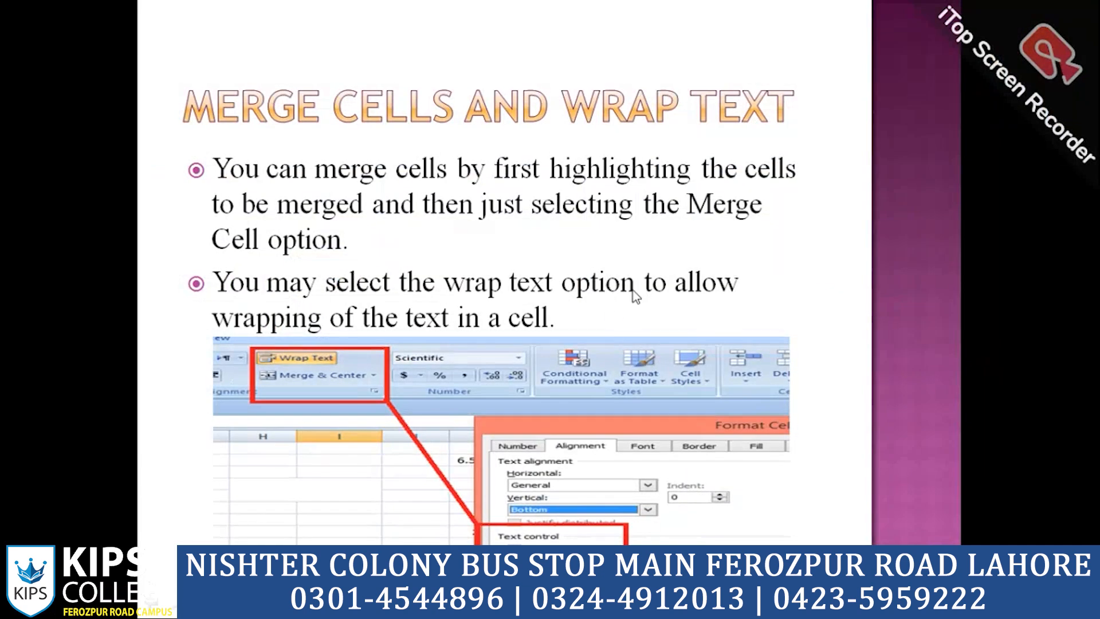